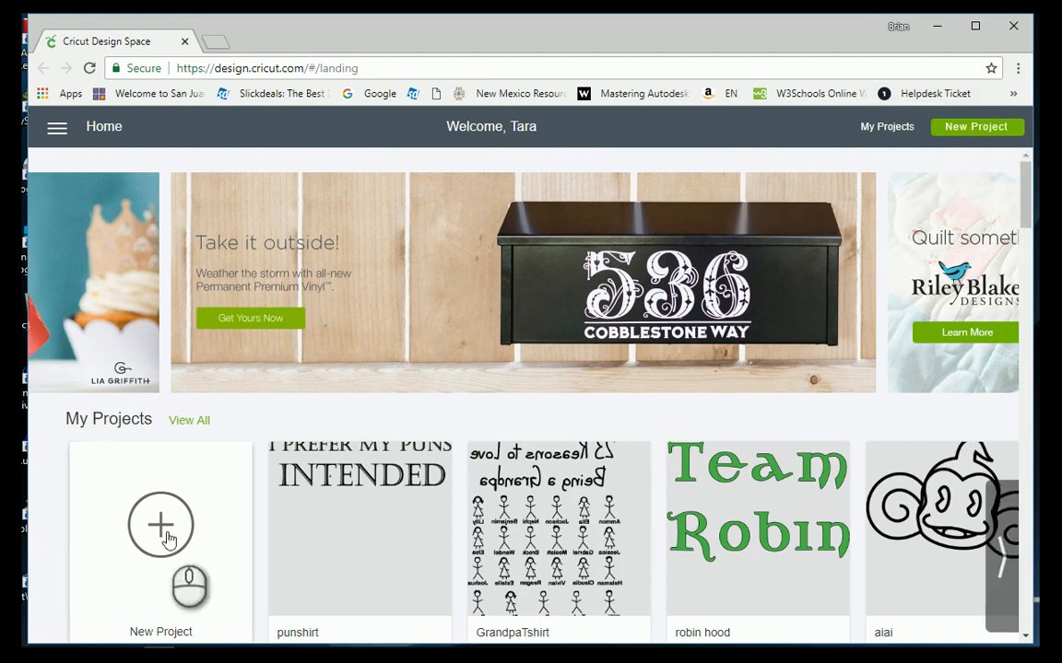
- Start a new project and add a text object reading "Add text here"
{"action": "scroll", "coordinate": [339, 491], "scroll_direction": "down", "scroll_amount": 5}
{"action": "scroll", "coordinate": [352, 485], "scroll_direction": "up", "scroll_amount": 4}
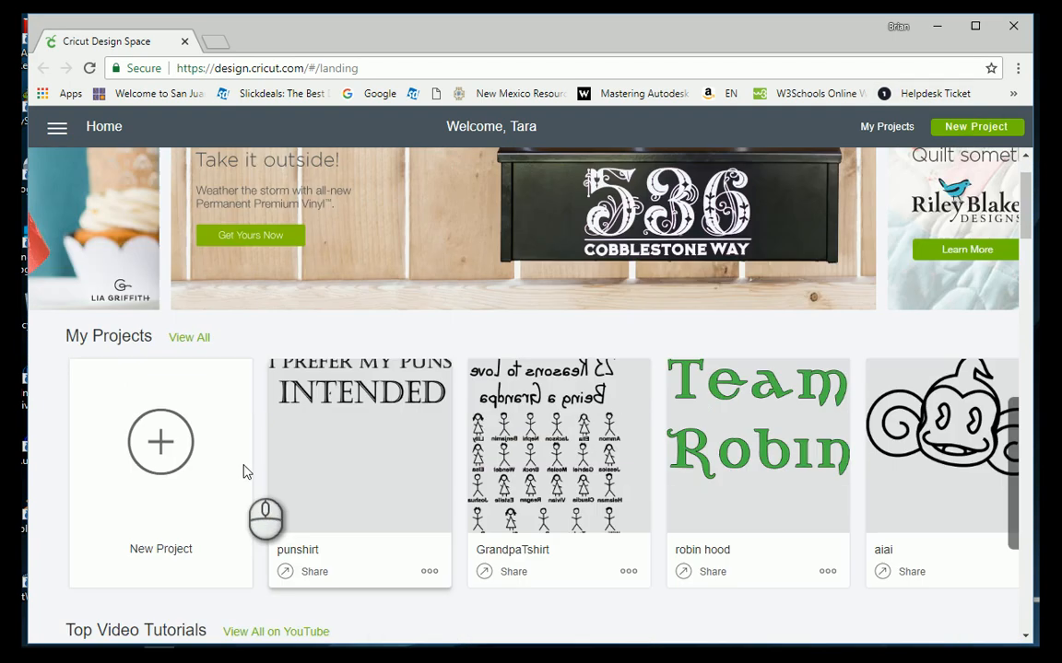
{"action": "left_click", "coordinate": [160, 446]}
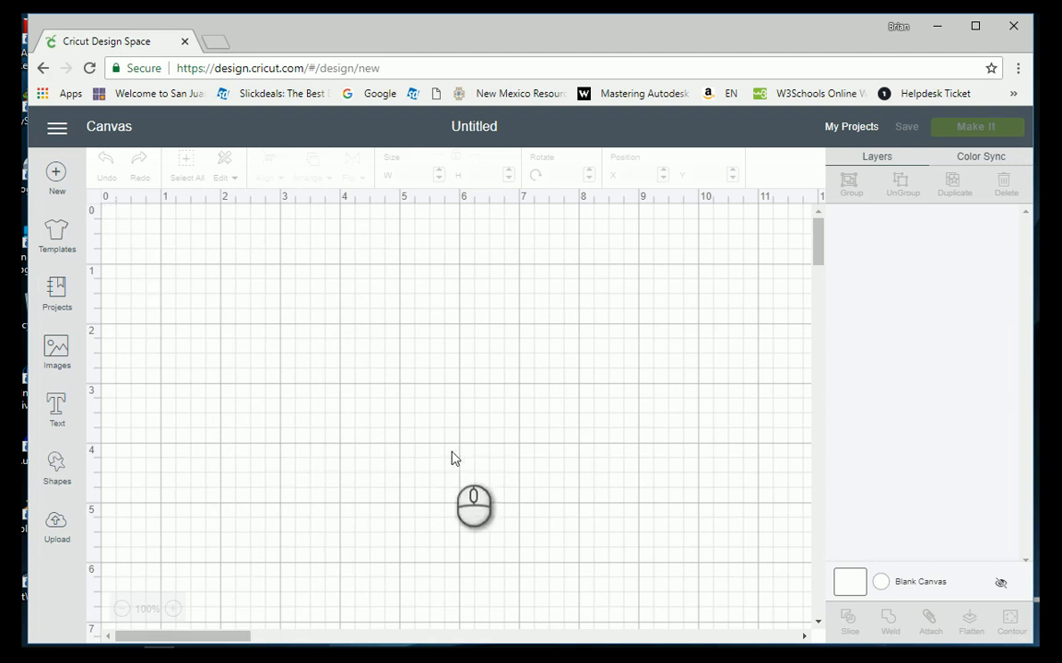
{"action": "left_click", "coordinate": [57, 412]}
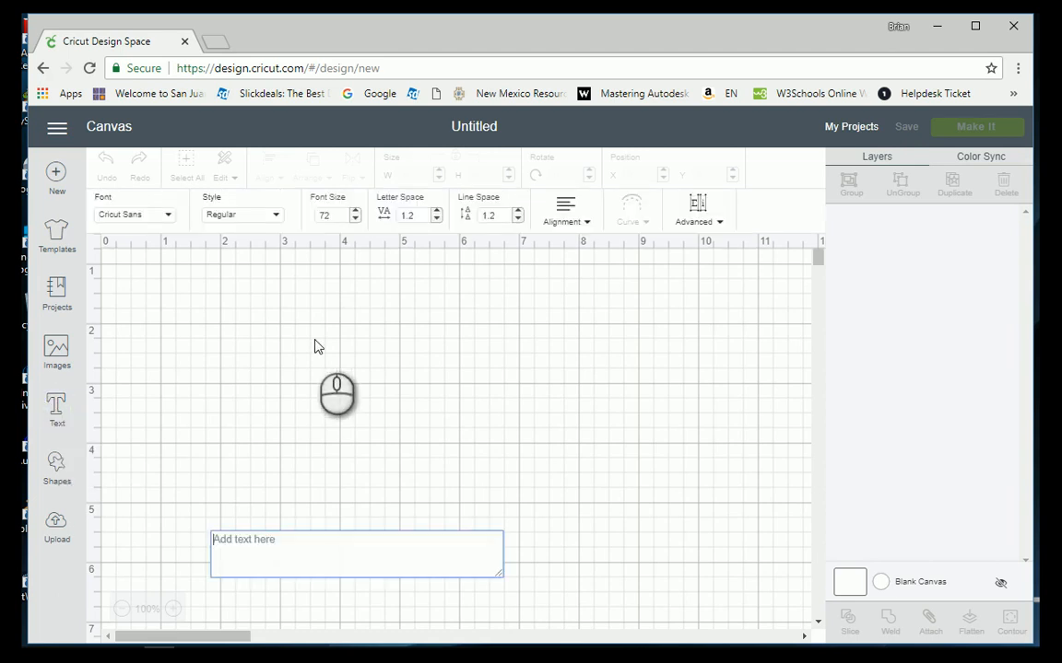
{"action": "type", "text": "Add"}
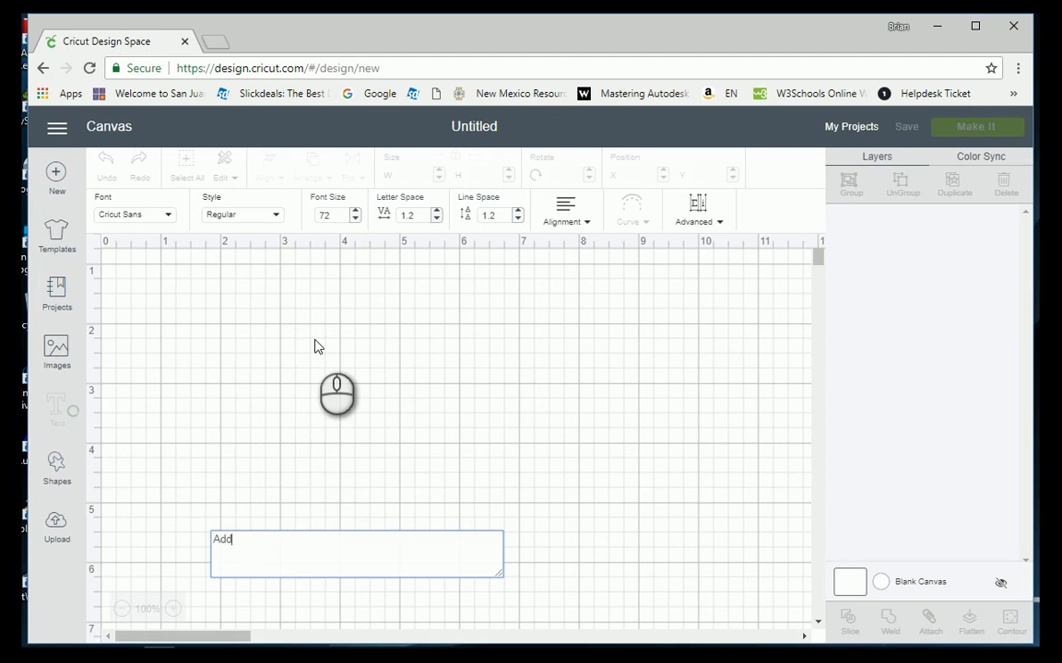
{"action": "type", "text": " text"}
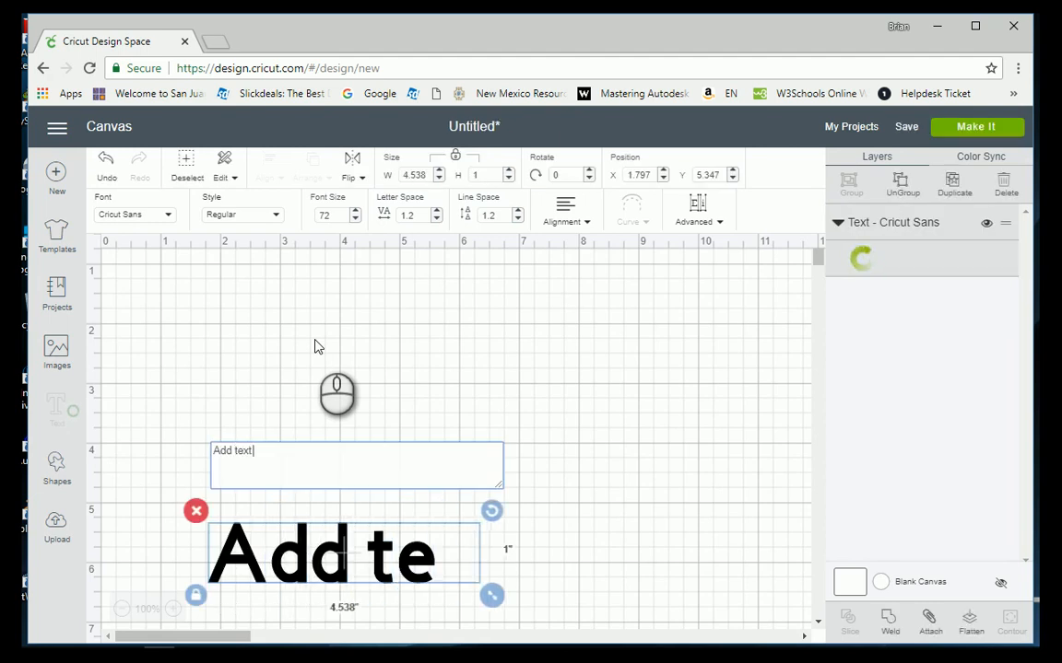
{"action": "type", "text": " here"}
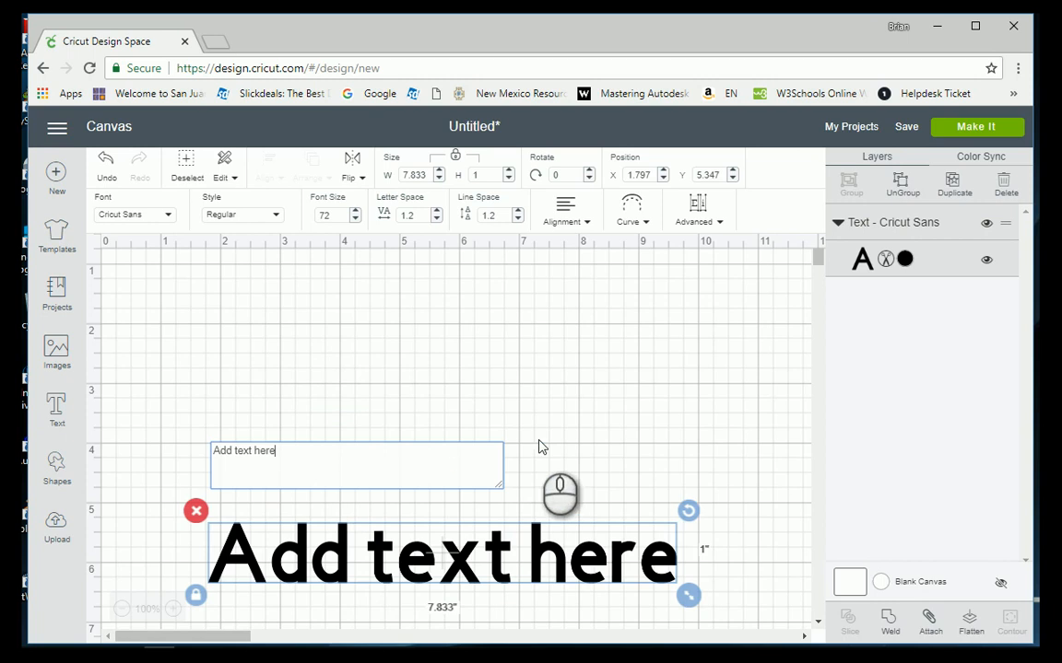
- Move the text up the canvas and position it at X 0.25 and Y 0.25
{"action": "left_click", "coordinate": [539, 548]}
{"action": "left_click_drag", "start_coordinate": [539, 548], "coordinate": [476, 289]}
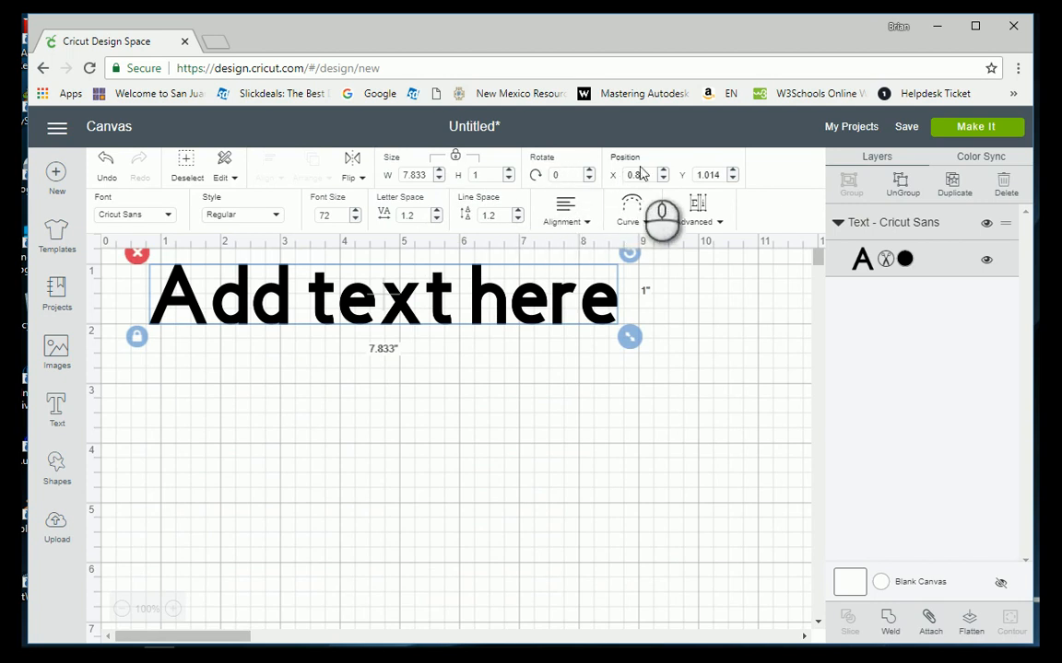
{"action": "left_click", "coordinate": [641, 174]}
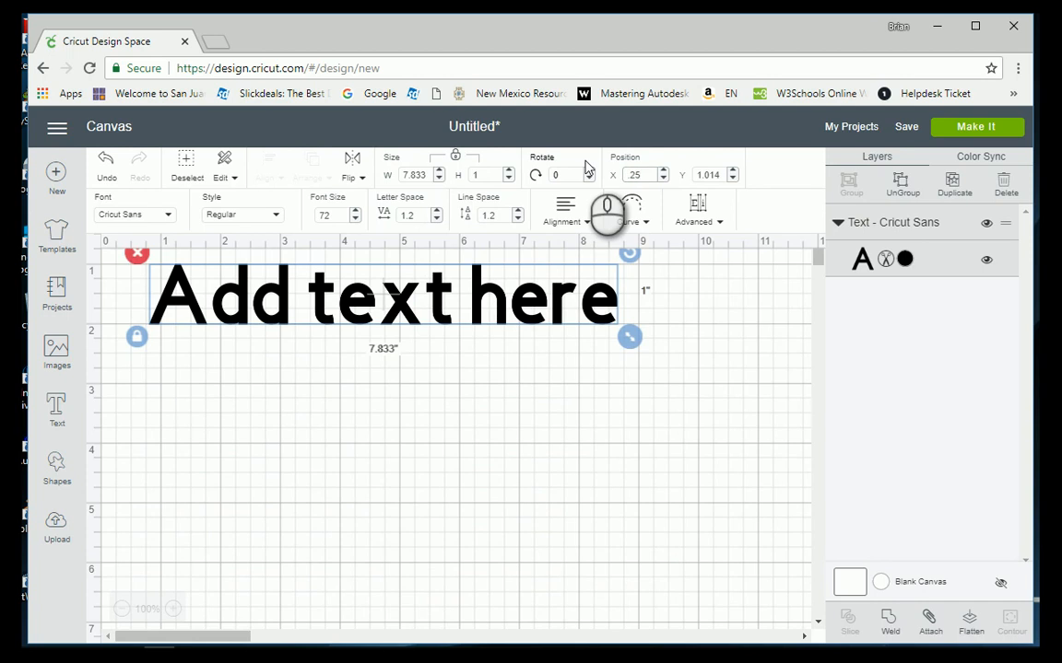
{"action": "key", "text": "Tab"}
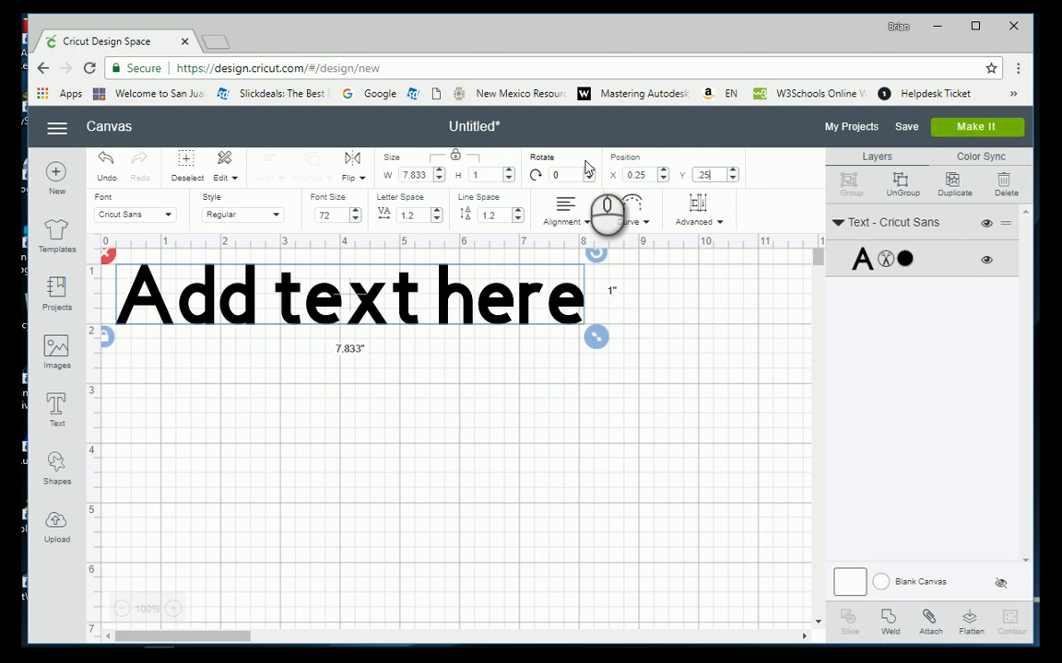
{"action": "key", "text": "Tab"}
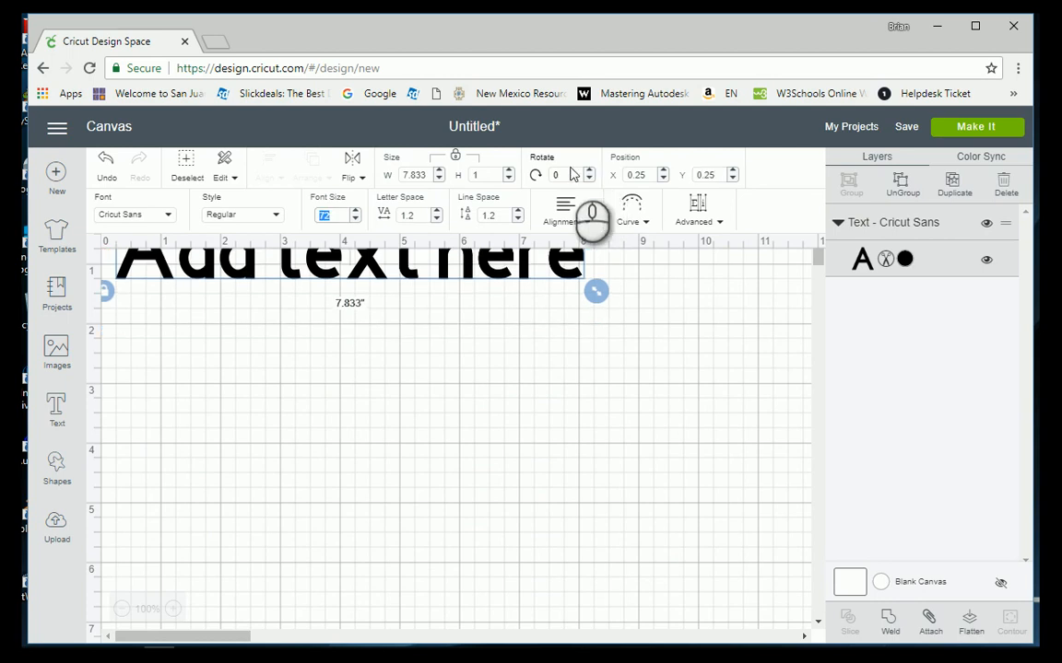
{"action": "left_click", "coordinate": [425, 176]}
{"action": "left_click", "coordinate": [472, 174]}
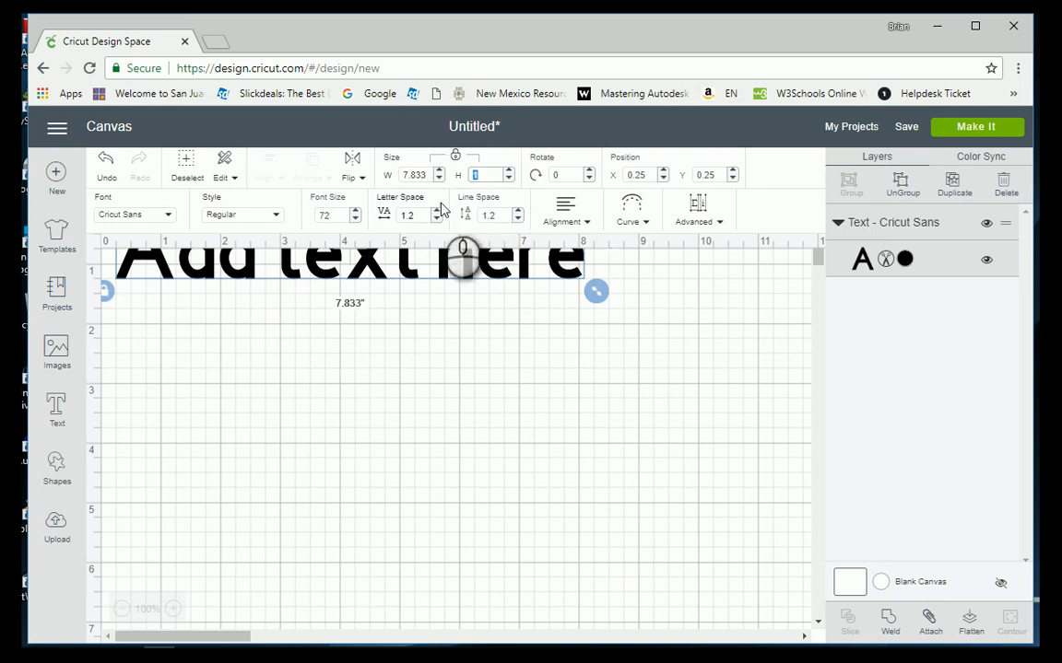
{"action": "left_click", "coordinate": [329, 214]}
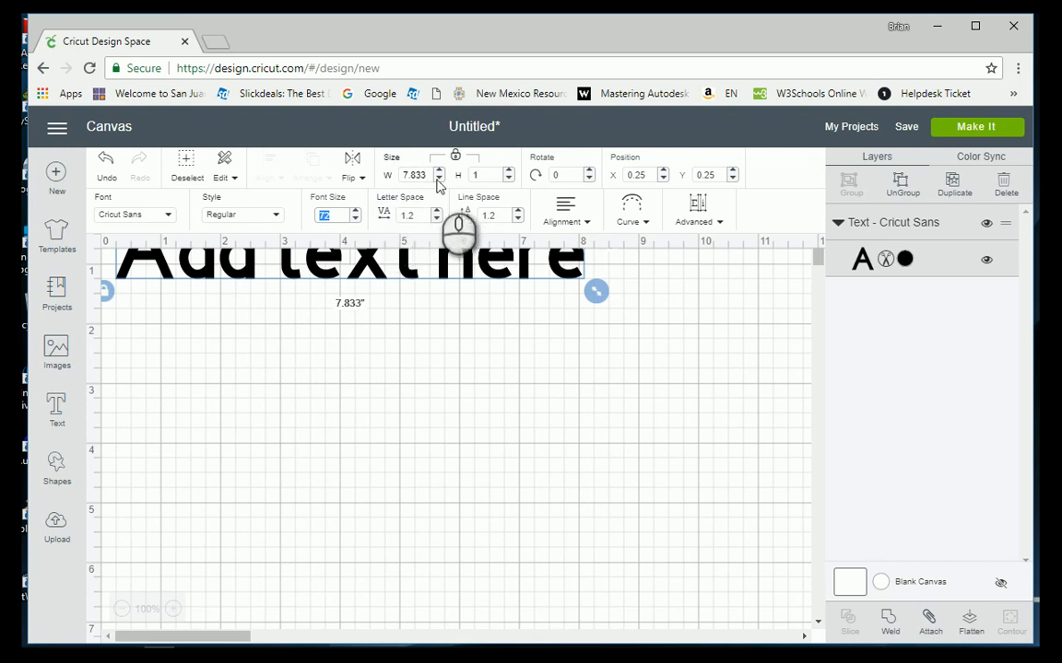
- Save the project as "project test" and take its mat to the make stage with Mirror turned on
{"action": "left_click", "coordinate": [446, 367]}
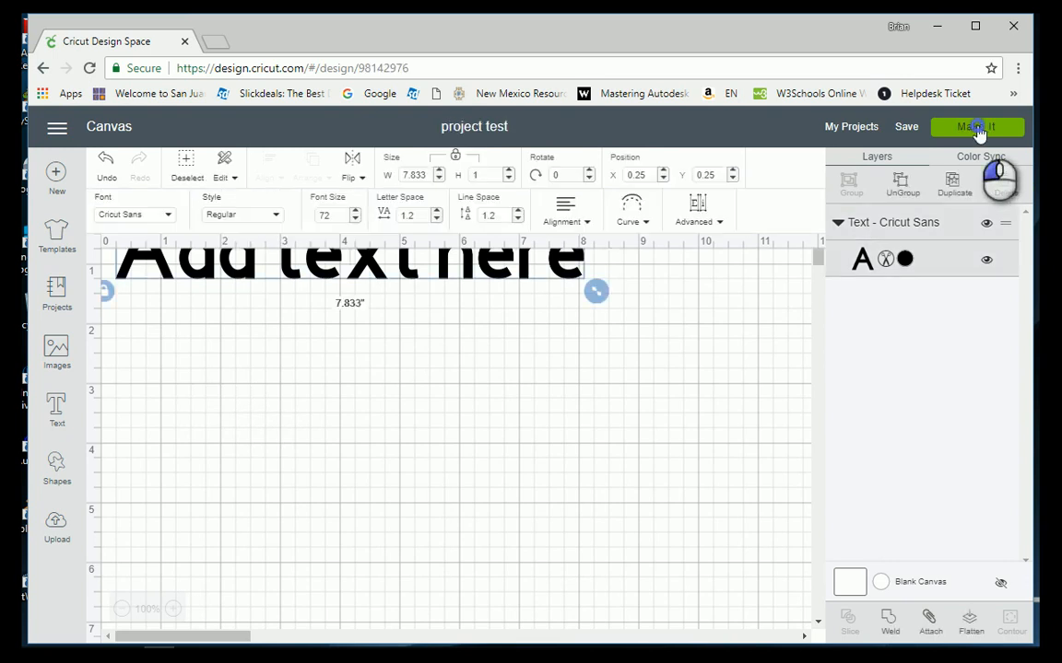
{"action": "left_click", "coordinate": [977, 128]}
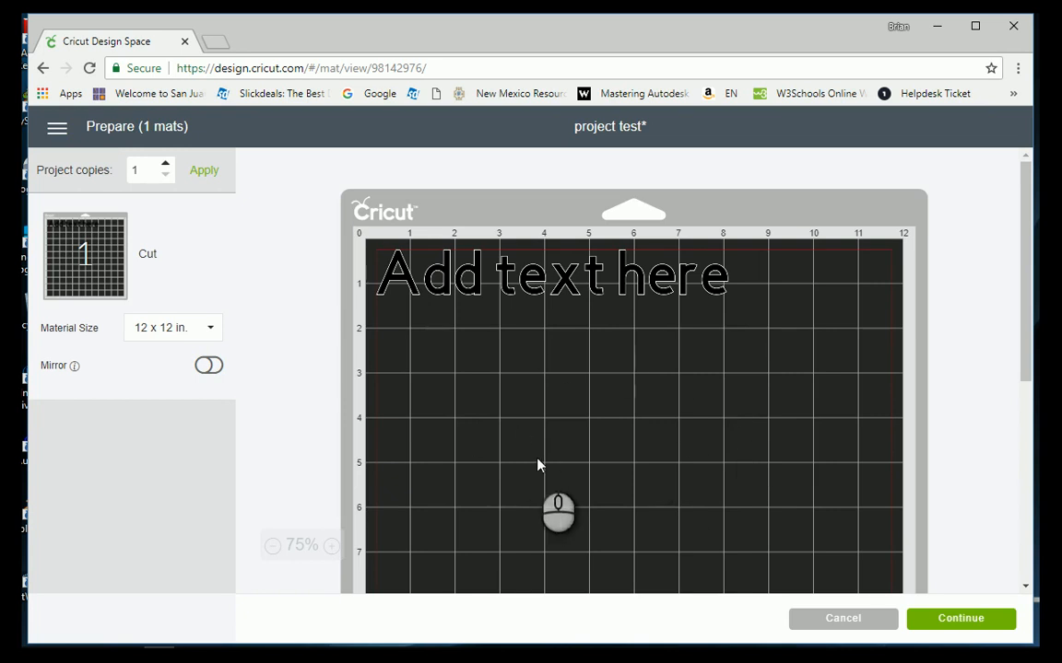
{"action": "left_click", "coordinate": [207, 364]}
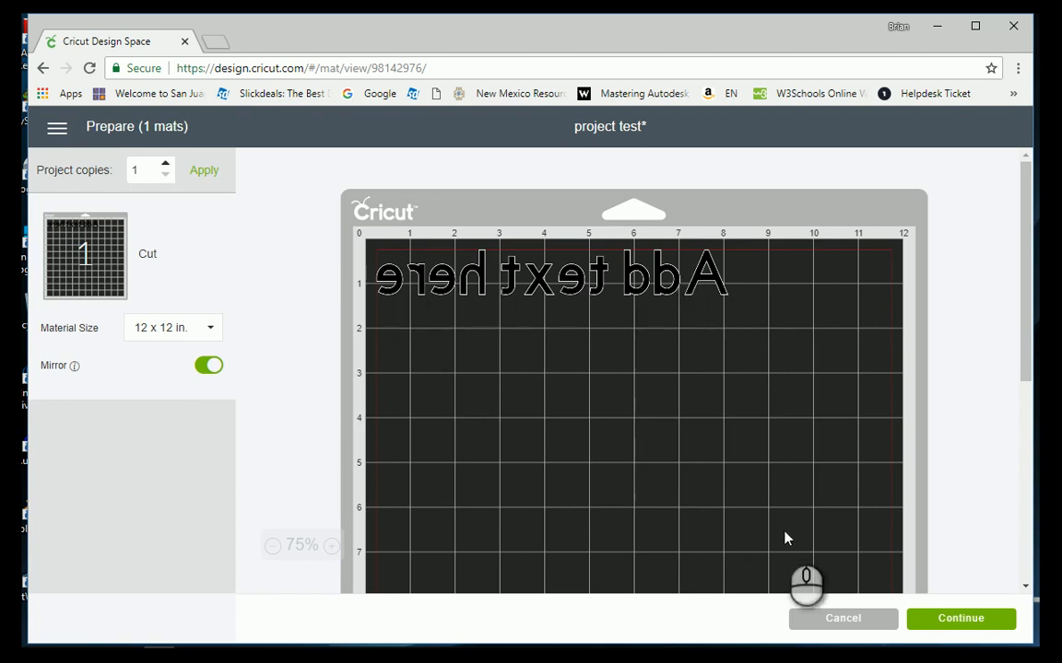
{"action": "left_click", "coordinate": [963, 619]}
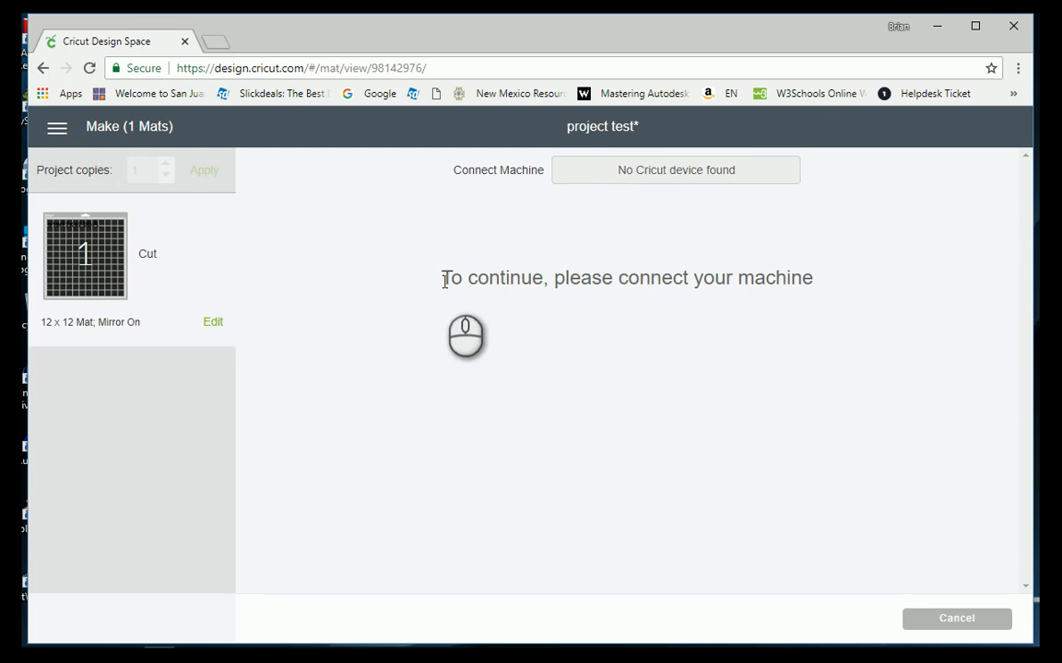
- Cancel the cut and return to the home page
{"action": "left_click", "coordinate": [58, 130]}
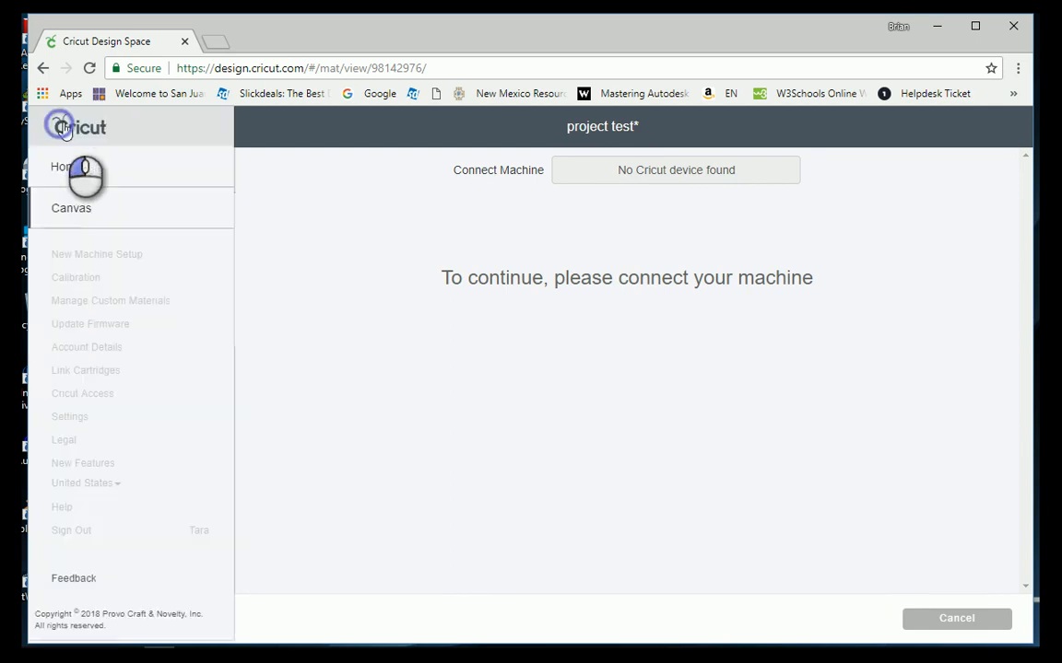
{"action": "left_click", "coordinate": [75, 171]}
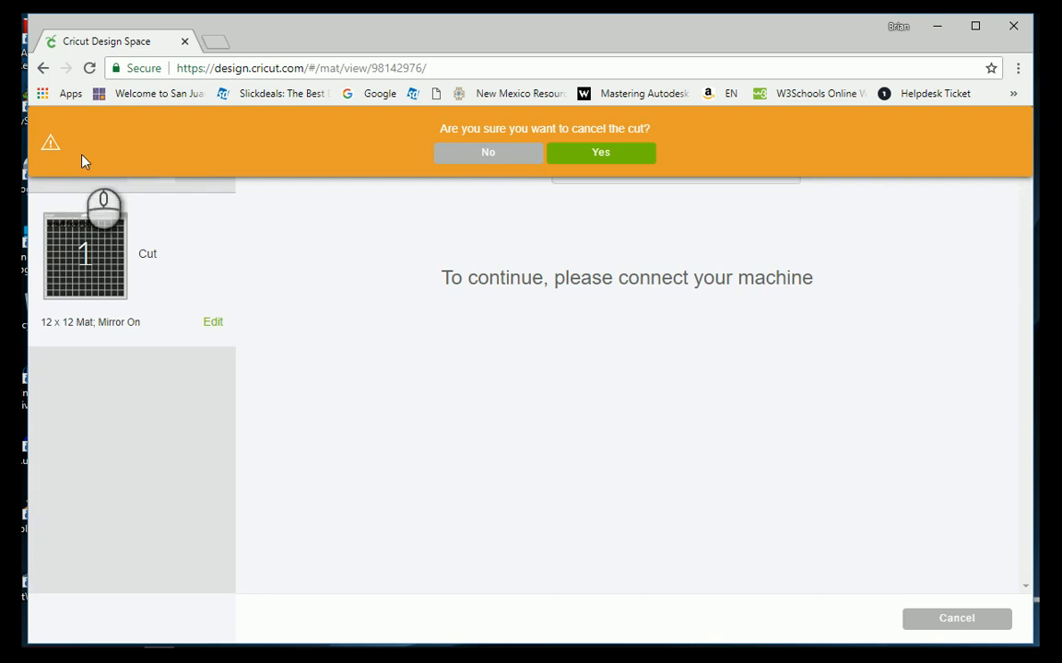
{"action": "left_click", "coordinate": [472, 147]}
{"action": "left_click", "coordinate": [568, 154]}
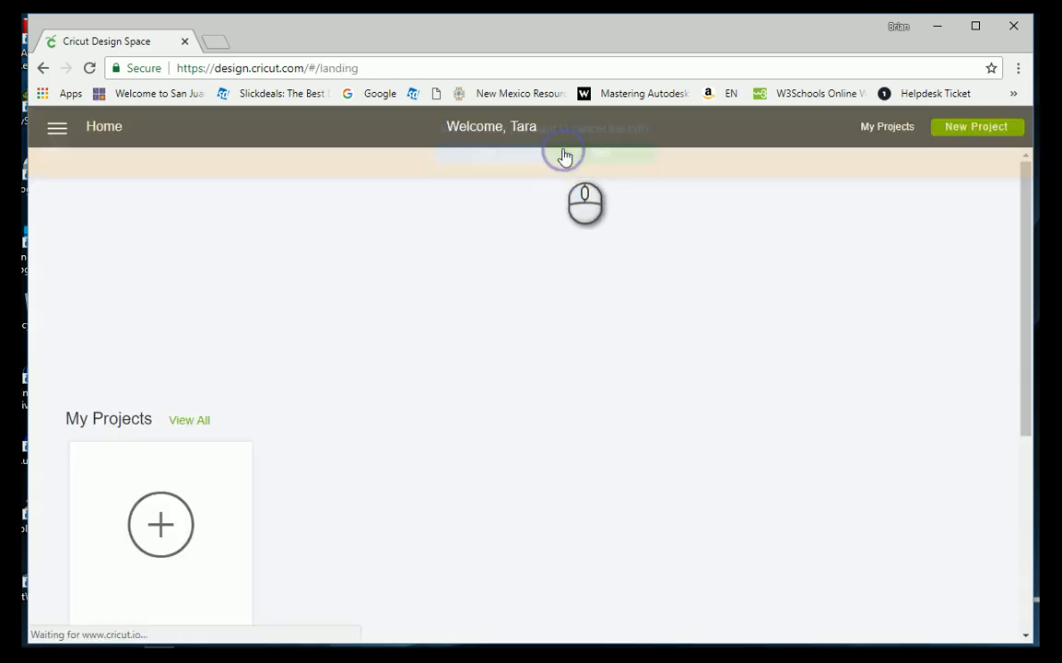
- Delete the "project test" project from My Projects
{"action": "scroll", "coordinate": [375, 531], "scroll_direction": "down", "scroll_amount": 2}
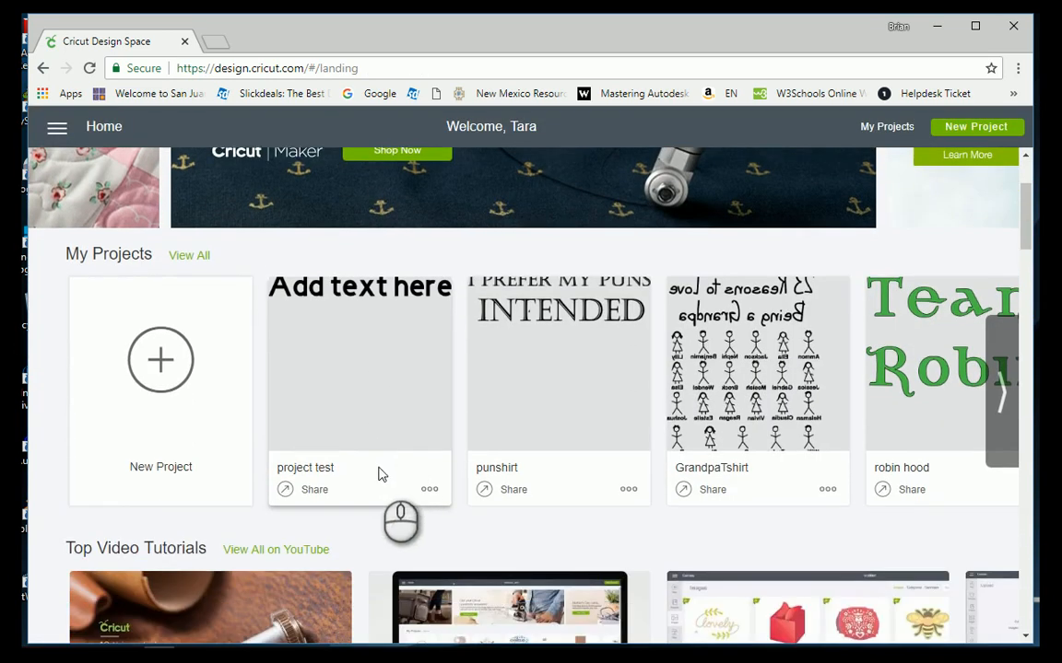
{"action": "left_click", "coordinate": [430, 490]}
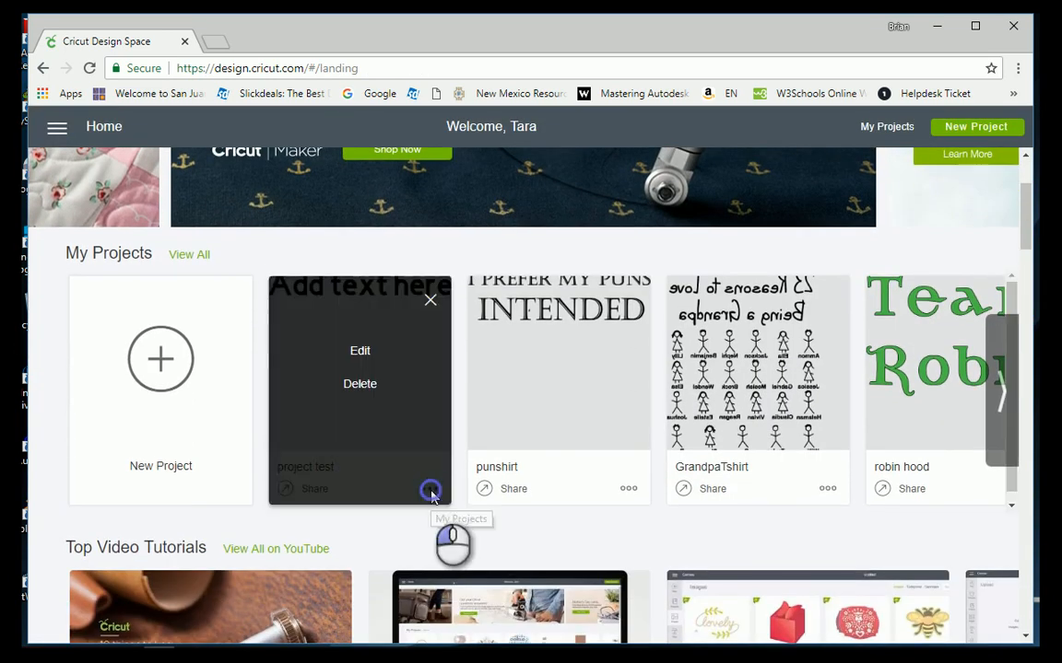
{"action": "left_click", "coordinate": [357, 386]}
{"action": "left_click", "coordinate": [394, 417]}
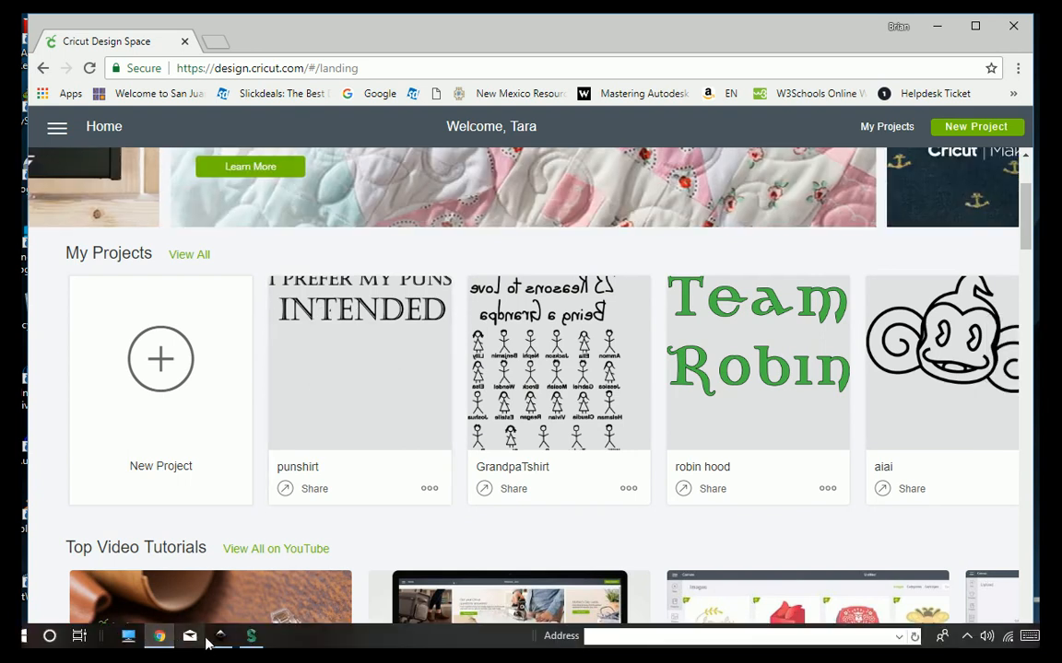
- Switch to Inkscape and create flowed text reading "Add Text Here" near the page top, widening its frame to fit one line
{"action": "left_click", "coordinate": [214, 636]}
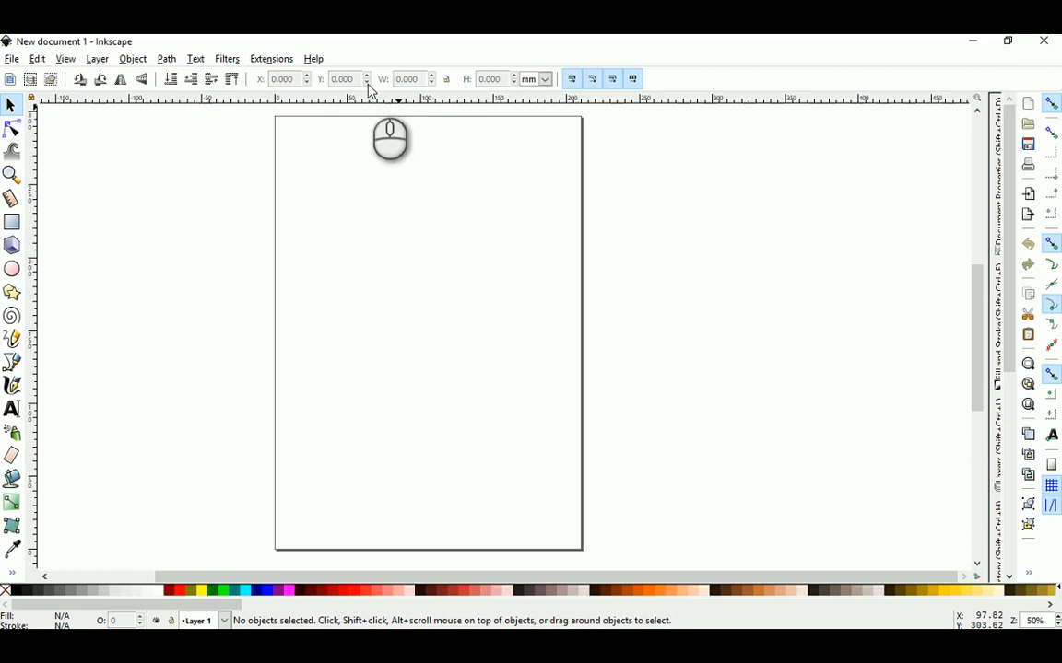
{"action": "left_click", "coordinate": [11, 408]}
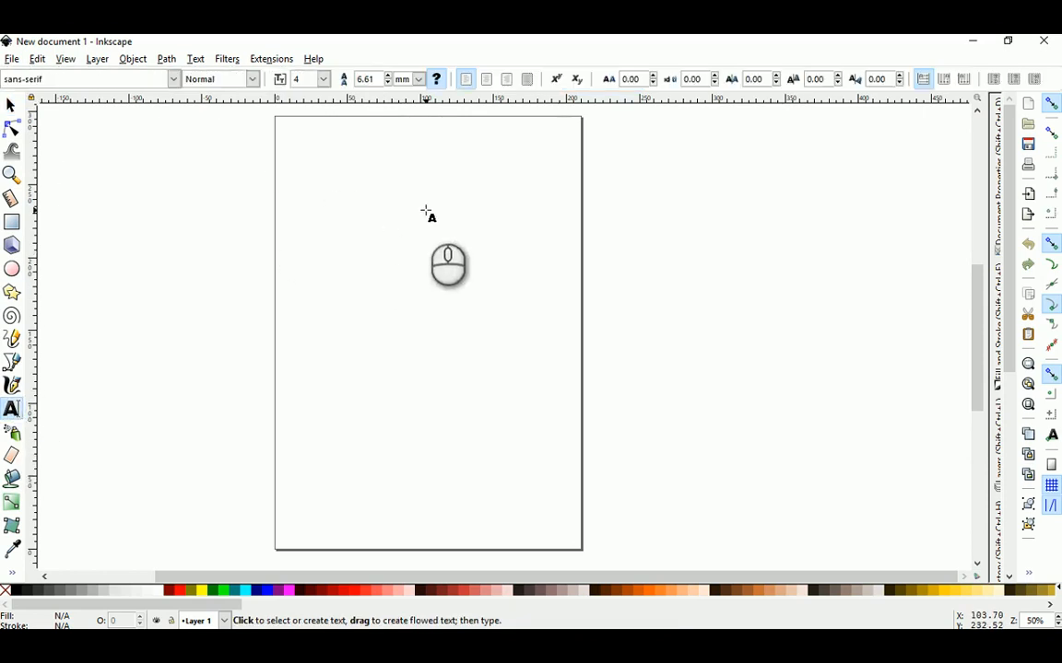
{"action": "left_click_drag", "start_coordinate": [283, 125], "coordinate": [559, 203]}
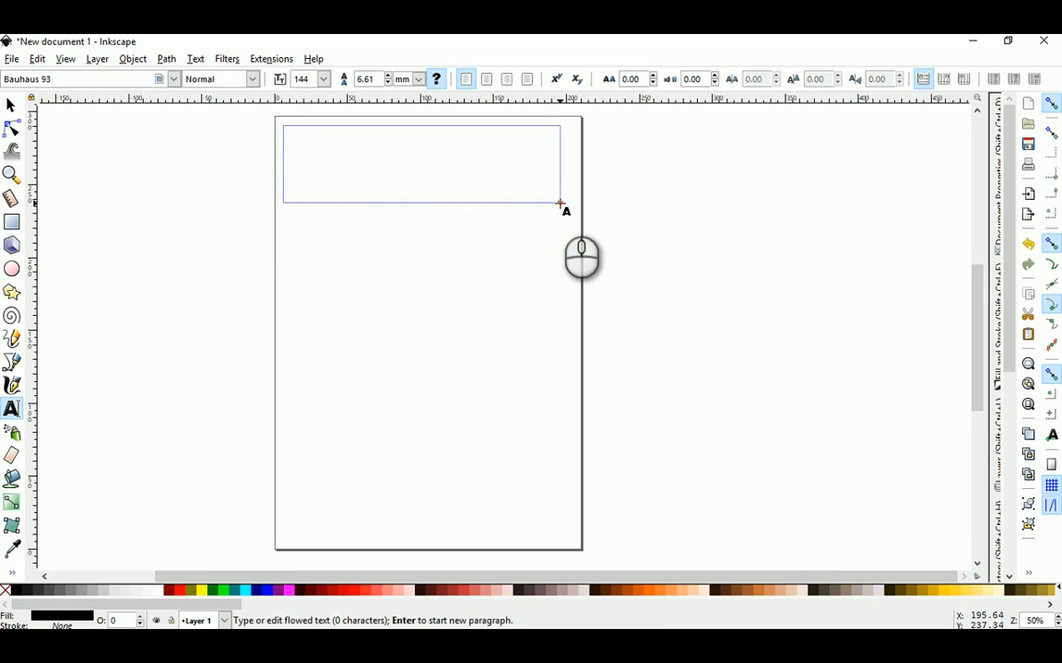
{"action": "type", "text": "a"}
{"action": "key", "text": "BackSpace"}
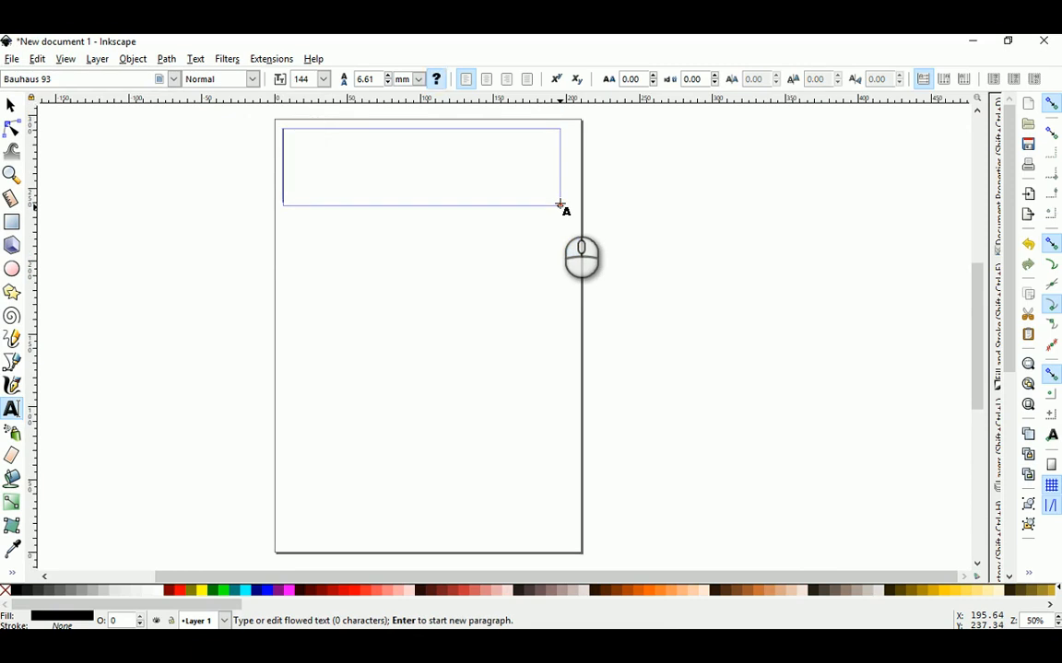
{"action": "type", "text": "Add"}
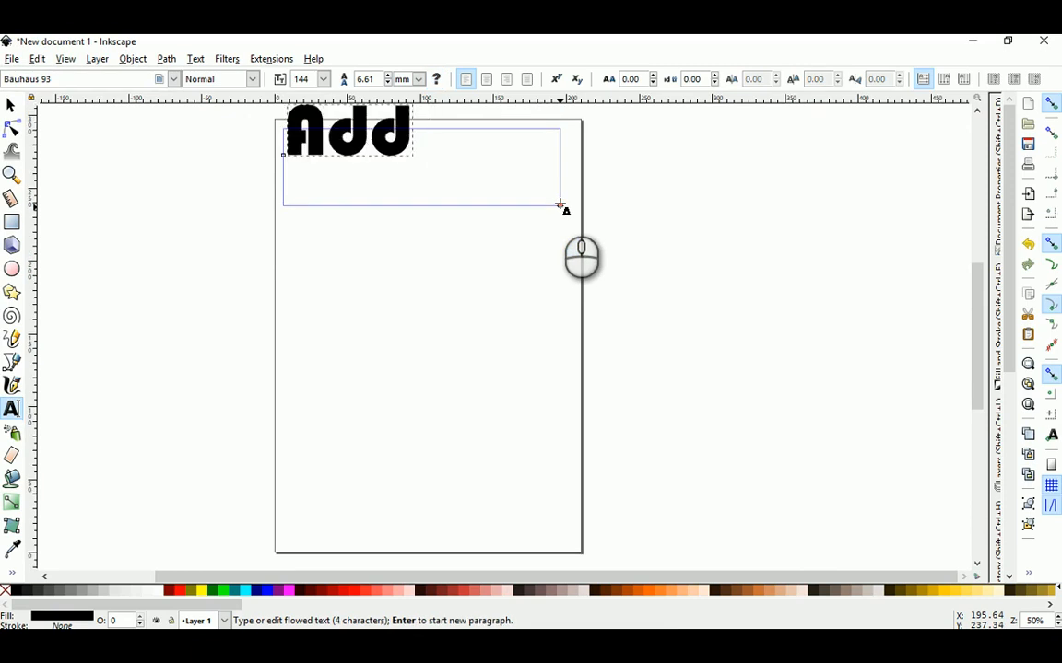
{"action": "type", "text": " Text "}
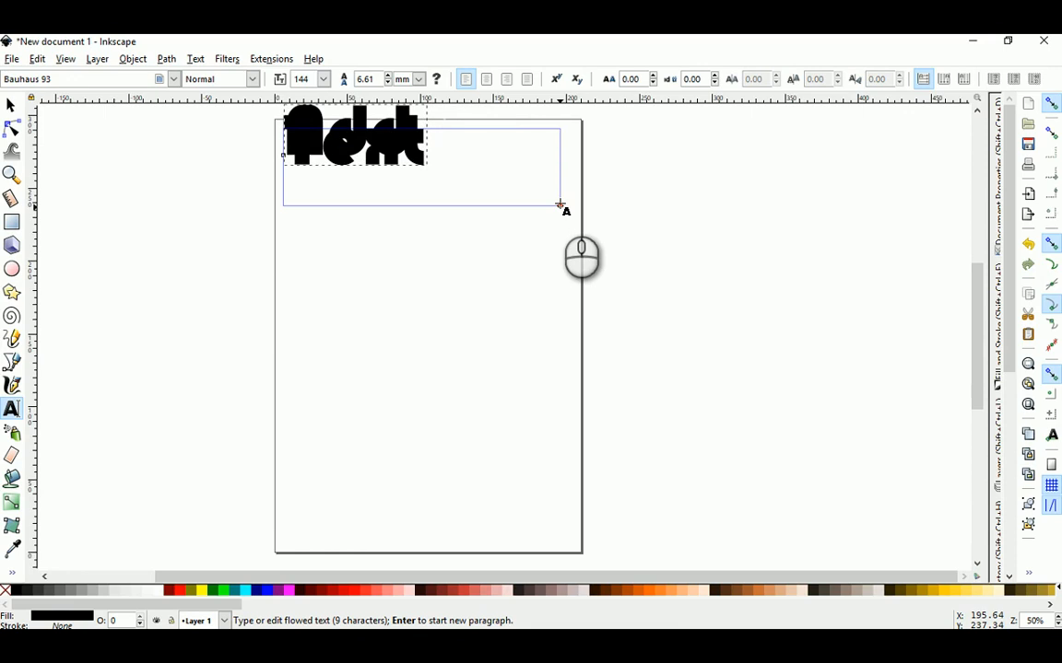
{"action": "type", "text": "Here"}
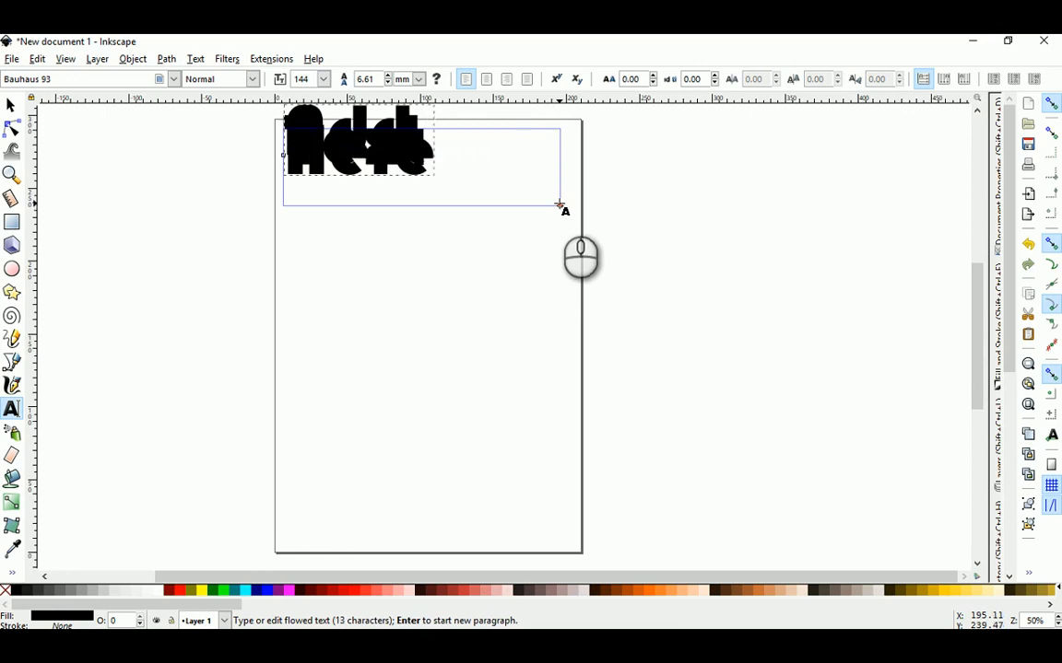
{"action": "left_click_drag", "start_coordinate": [562, 207], "coordinate": [764, 170]}
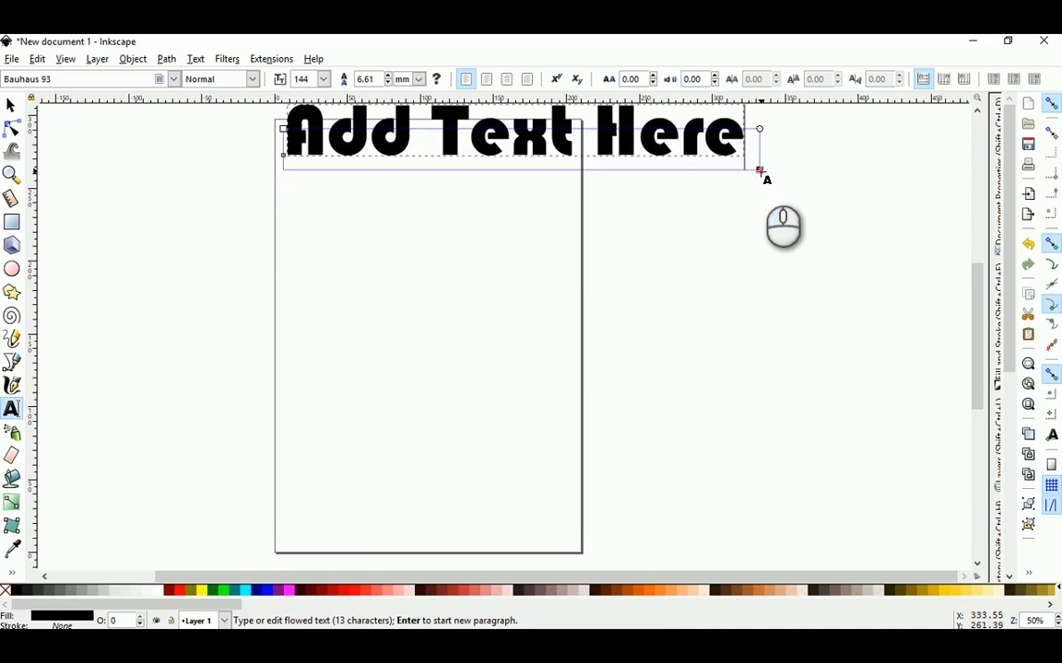
- Scale the text to about 194 mm wide and 22 mm high, and place it inside the page near its upper edge
{"action": "left_click", "coordinate": [11, 104]}
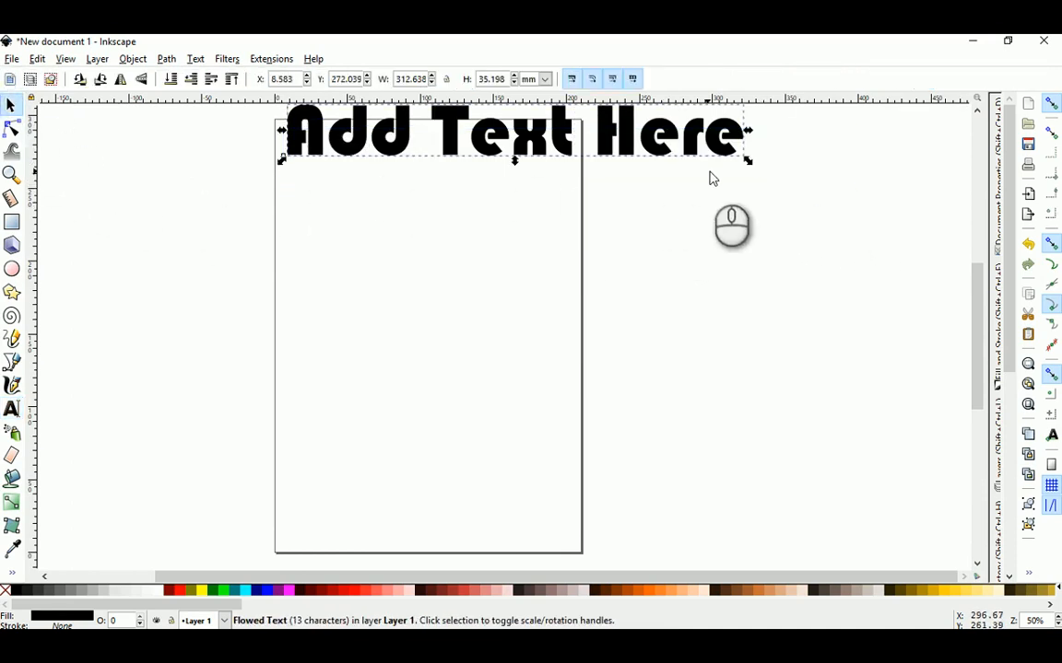
{"action": "left_click_drag", "start_coordinate": [751, 168], "coordinate": [576, 183]}
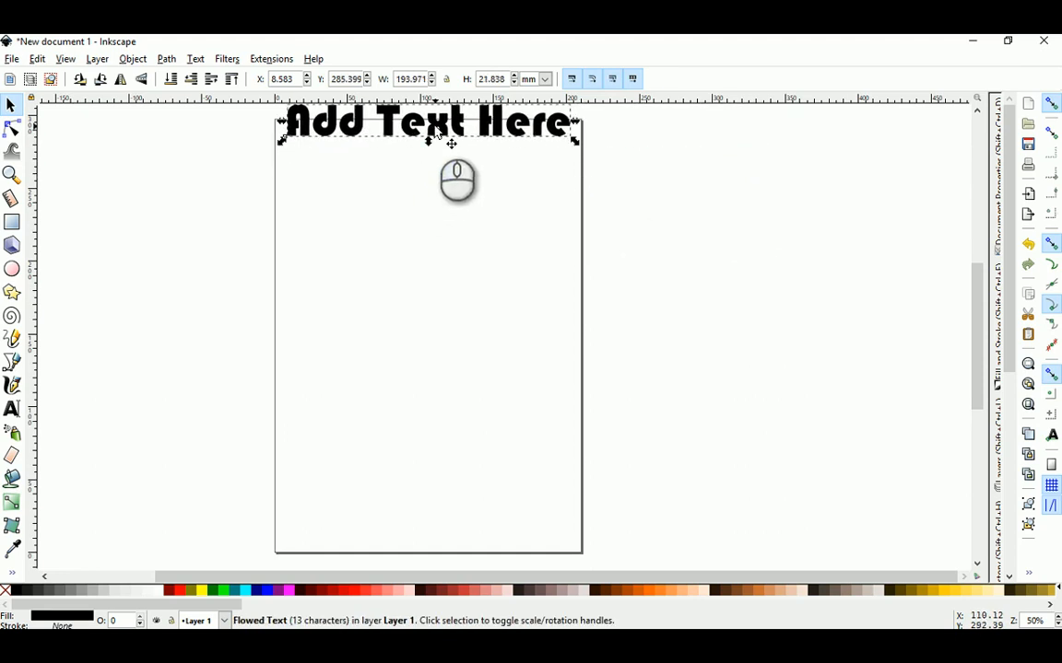
{"action": "left_click_drag", "start_coordinate": [429, 135], "coordinate": [437, 171]}
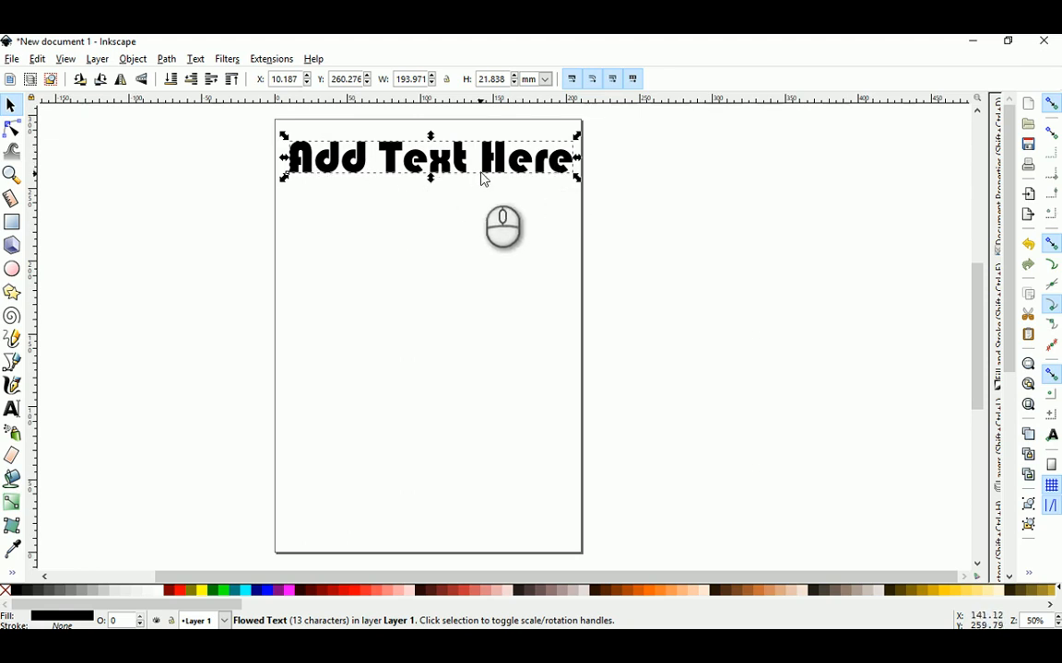
- Open the PNG export settings for the selected text, with the selection as export area and the resolution set to 300 dpi
{"action": "left_click", "coordinate": [18, 60]}
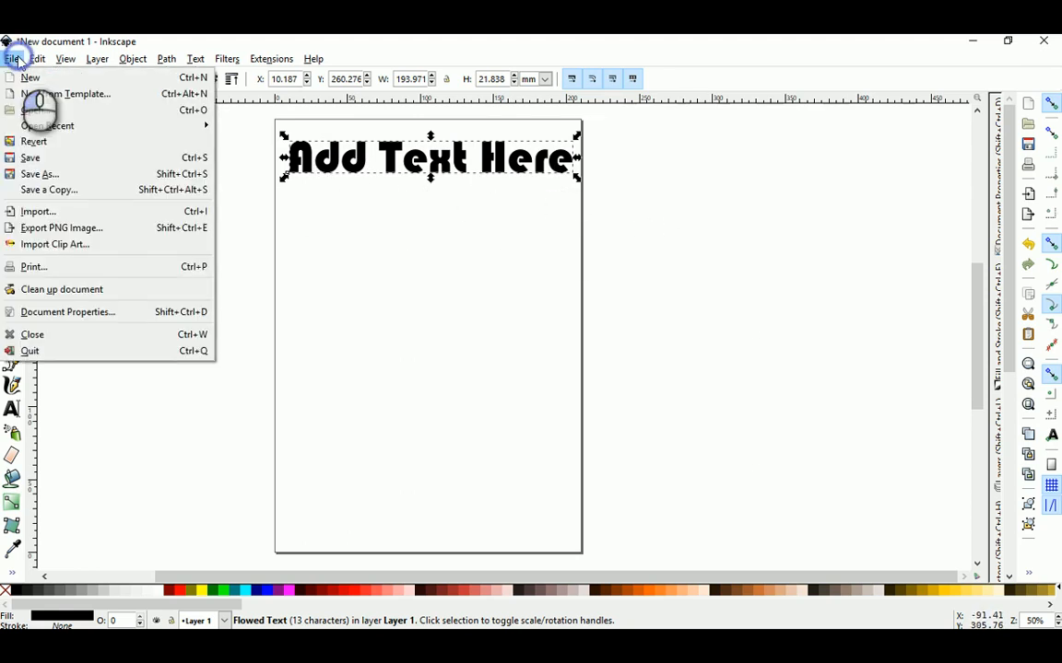
{"action": "left_click", "coordinate": [87, 228]}
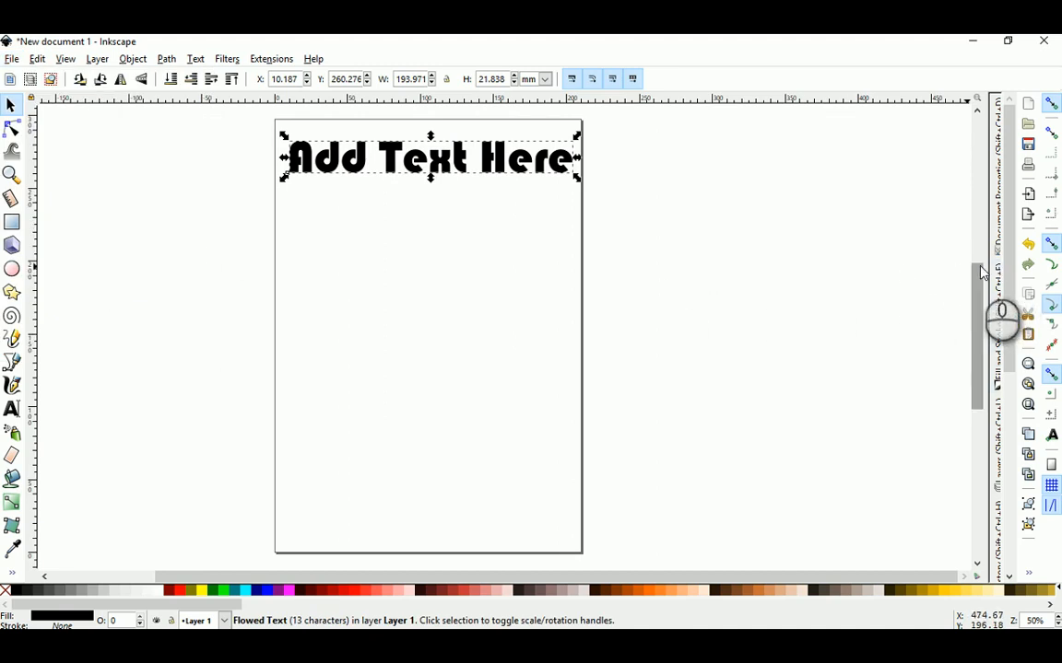
{"action": "left_click_drag", "start_coordinate": [982, 266], "coordinate": [1027, 379]}
{"action": "left_click", "coordinate": [992, 434]}
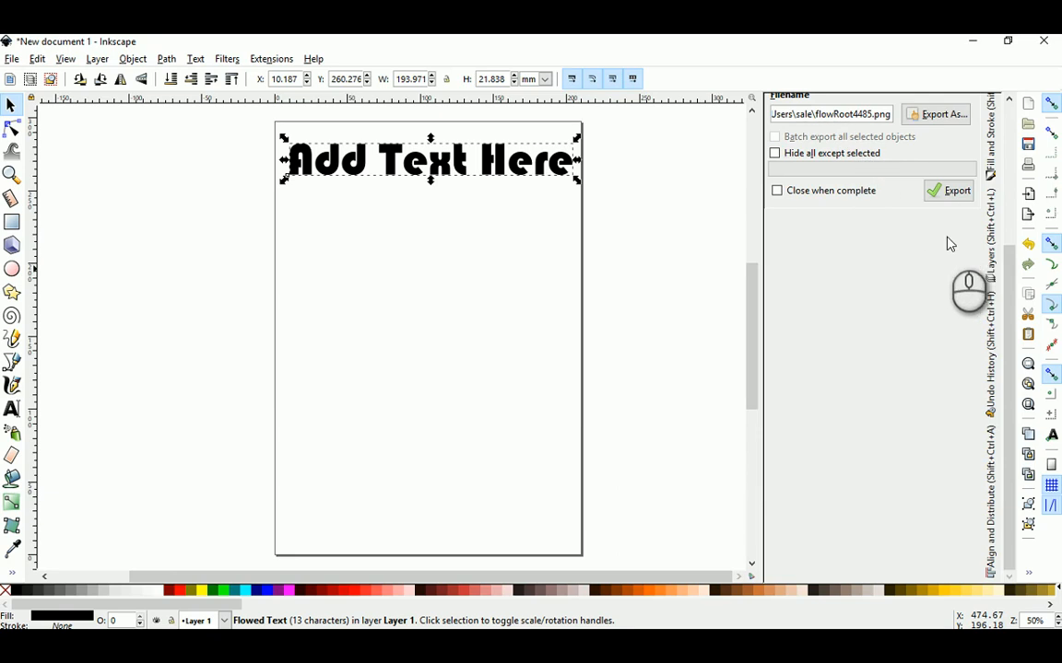
{"action": "scroll", "coordinate": [930, 257], "scroll_direction": "up", "scroll_amount": 3}
{"action": "left_click", "coordinate": [894, 146]}
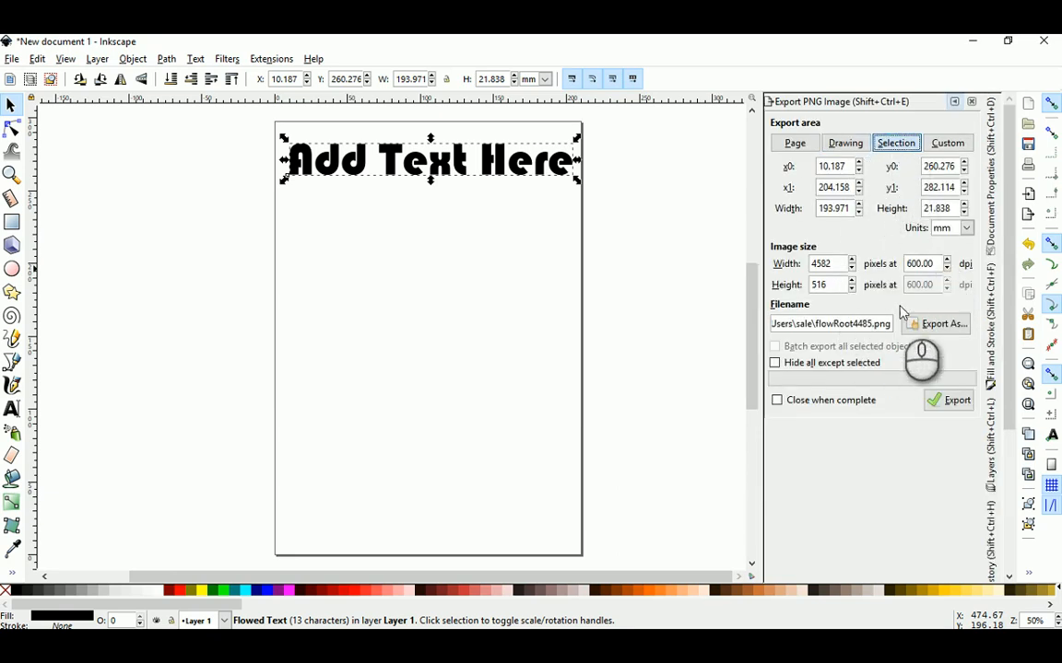
{"action": "double_click", "coordinate": [939, 264]}
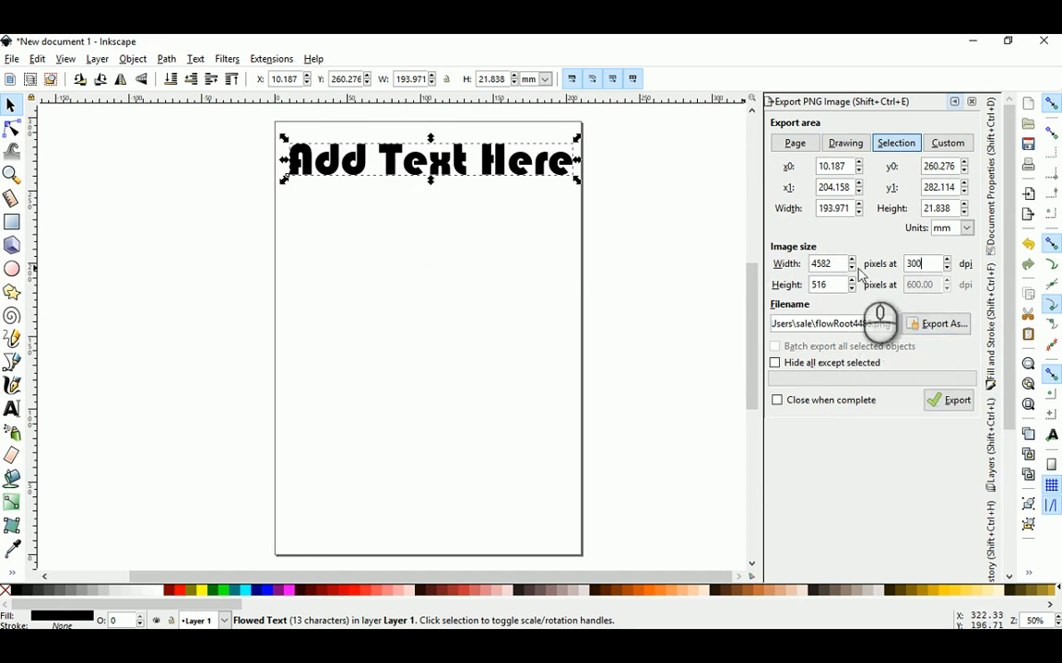
{"action": "left_click", "coordinate": [919, 264]}
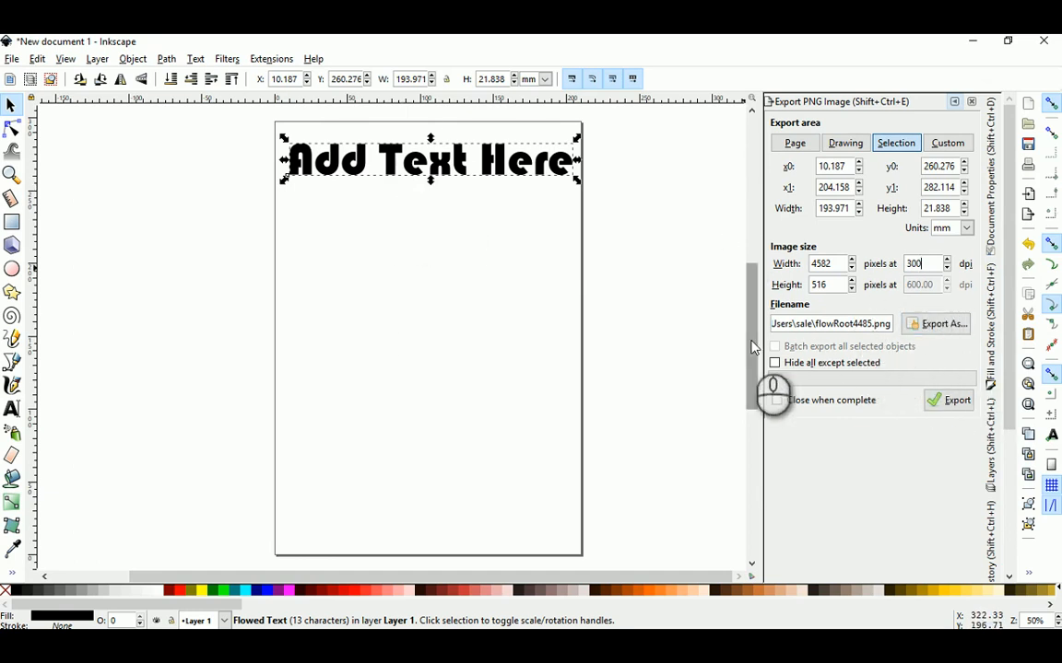
- Export the selected text to the Desktop as flowRoot4485.png
{"action": "left_click", "coordinate": [920, 325]}
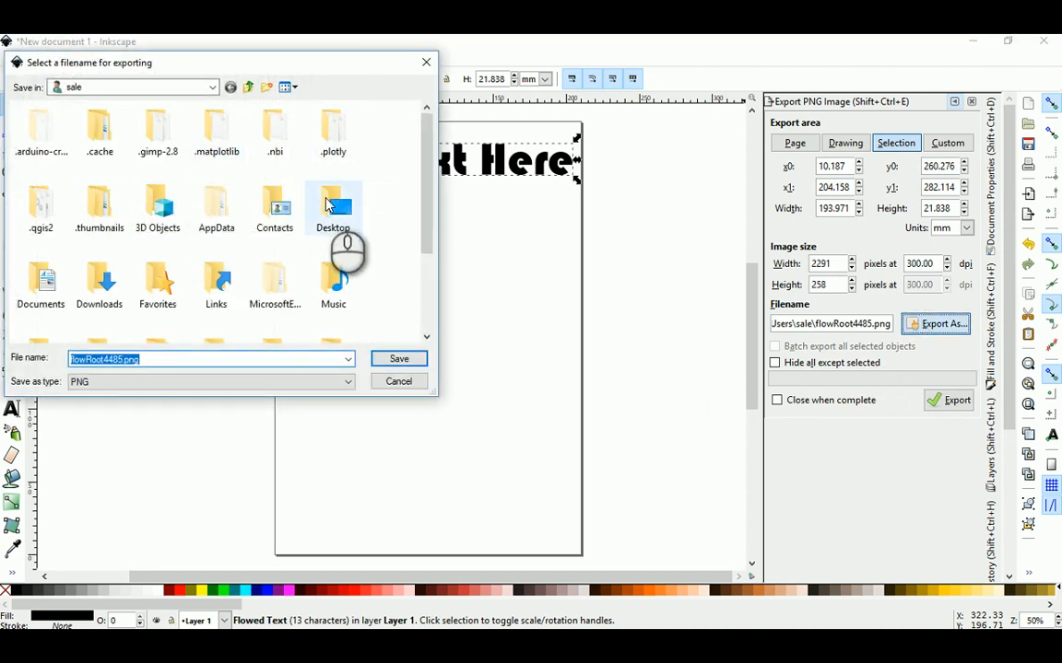
{"action": "left_click", "coordinate": [335, 215]}
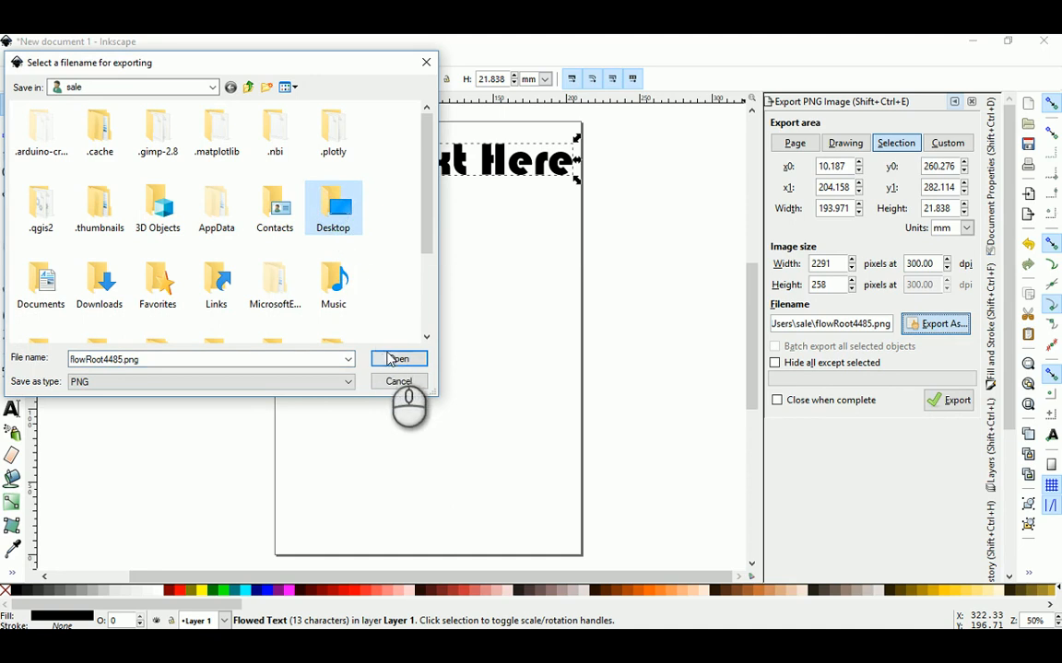
{"action": "left_click", "coordinate": [394, 359]}
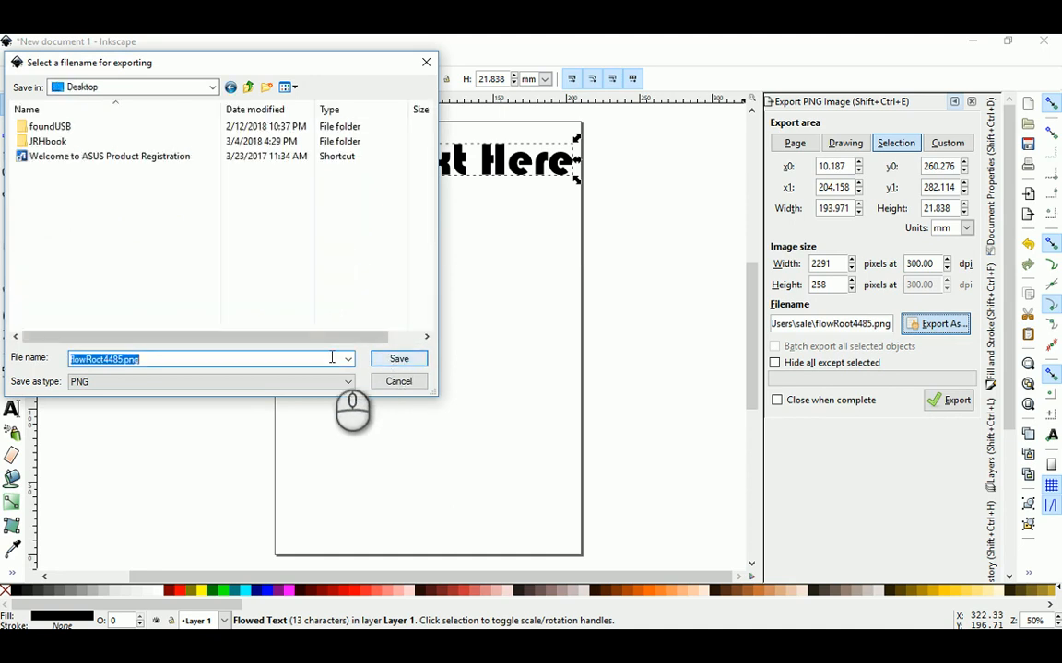
{"action": "left_click", "coordinate": [396, 361]}
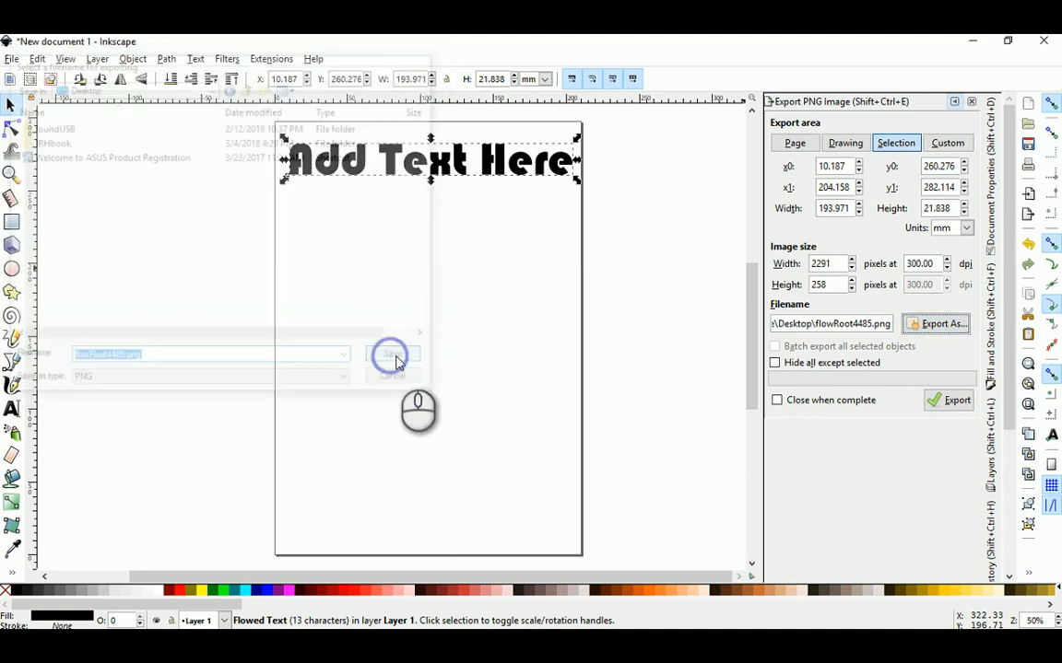
{"action": "left_click", "coordinate": [952, 402]}
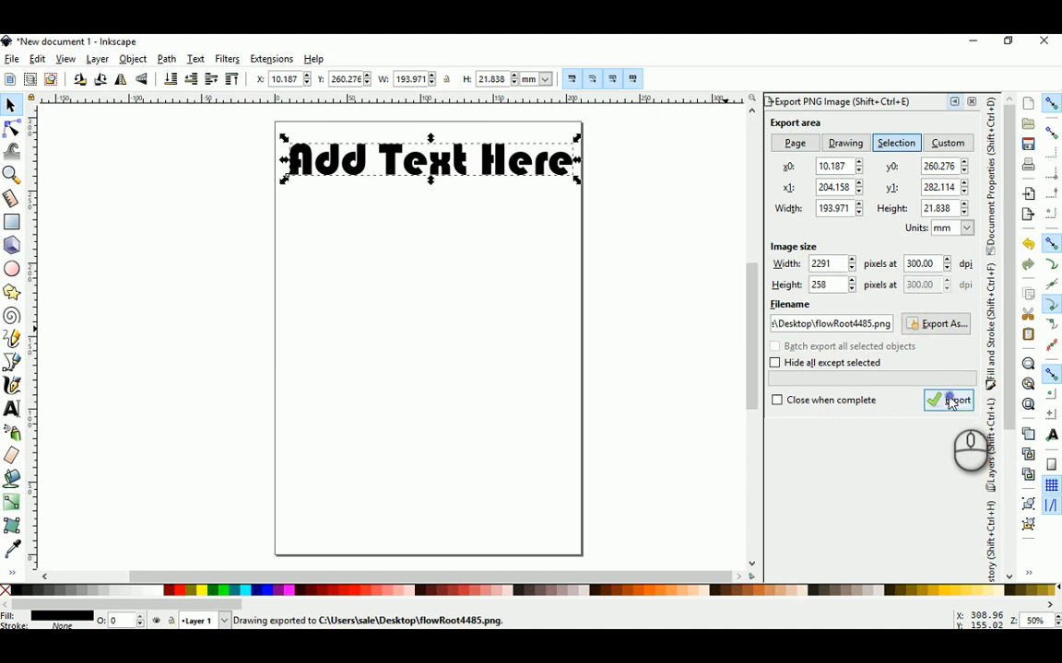
- Switch to Cricut Design Space and start a new project, replacing the unsaved one on the canvas
{"action": "left_click", "coordinate": [972, 41]}
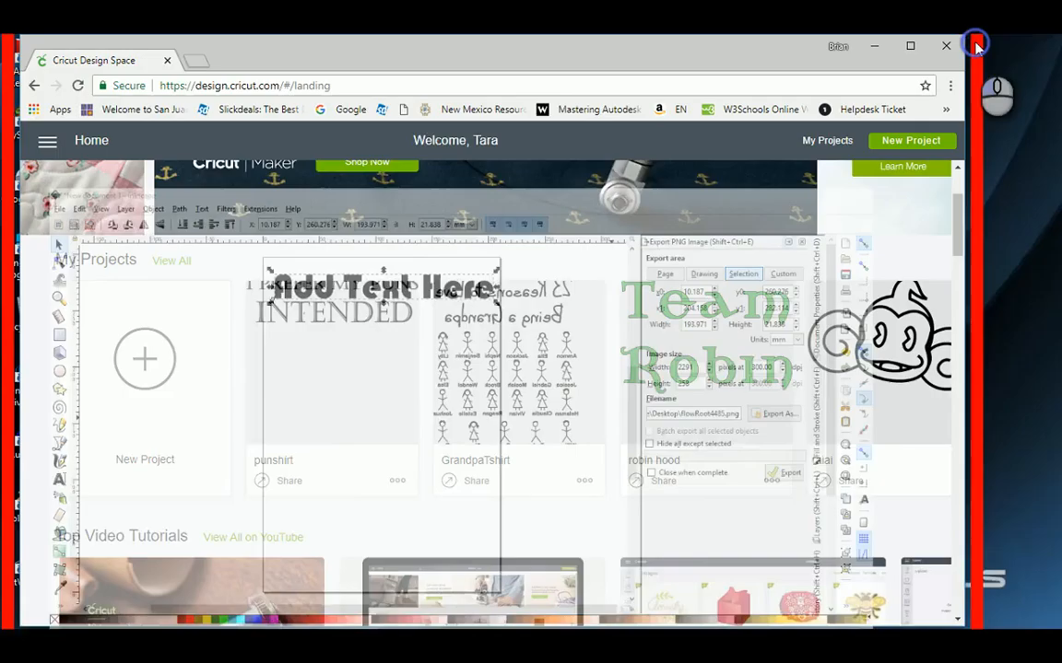
{"action": "left_click", "coordinate": [159, 368]}
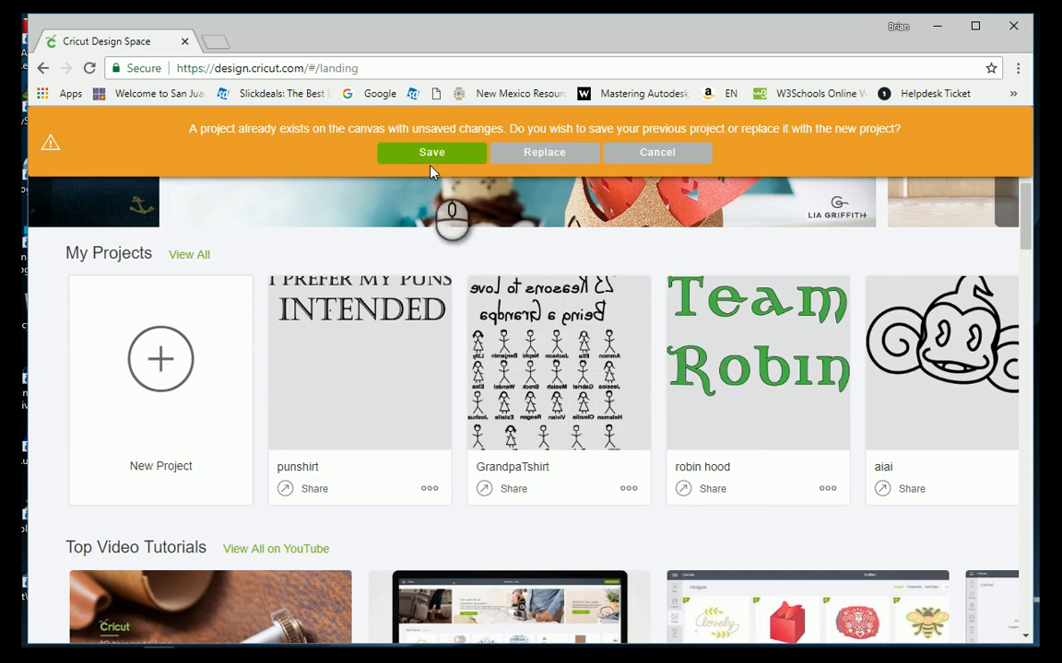
{"action": "left_click", "coordinate": [547, 153]}
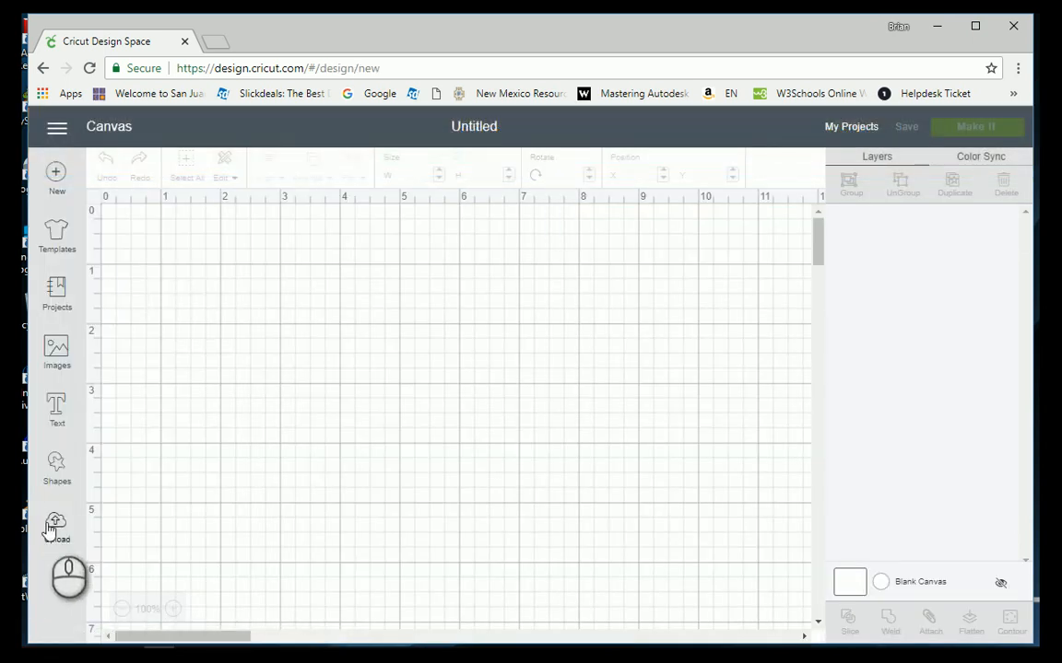
- Upload the image flowRoot4485.png from the Desktop
{"action": "left_click", "coordinate": [56, 523]}
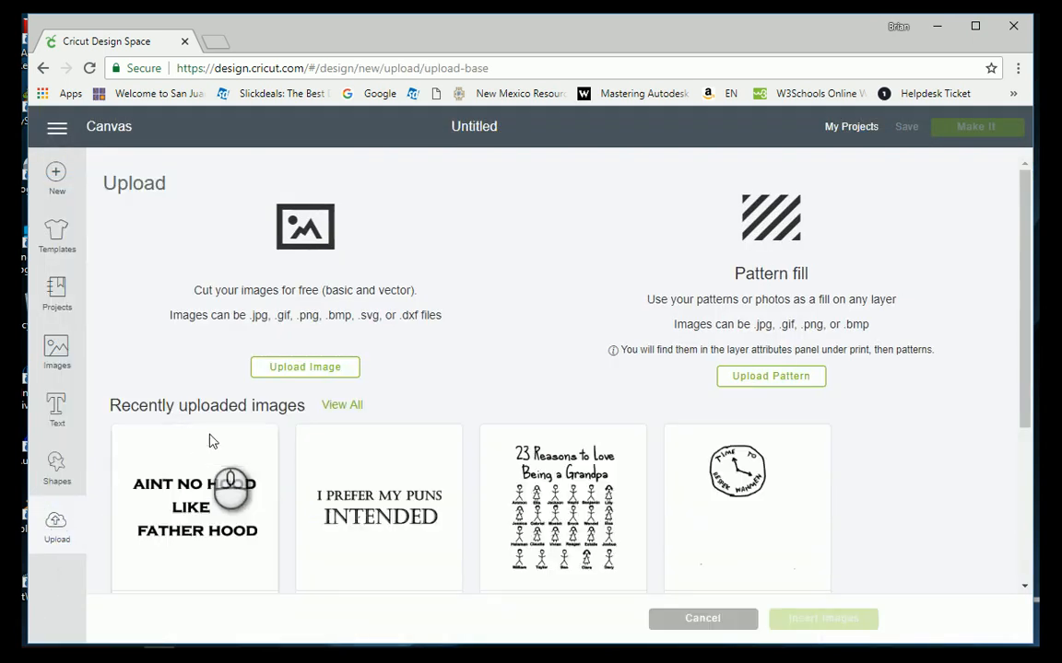
{"action": "left_click", "coordinate": [296, 368]}
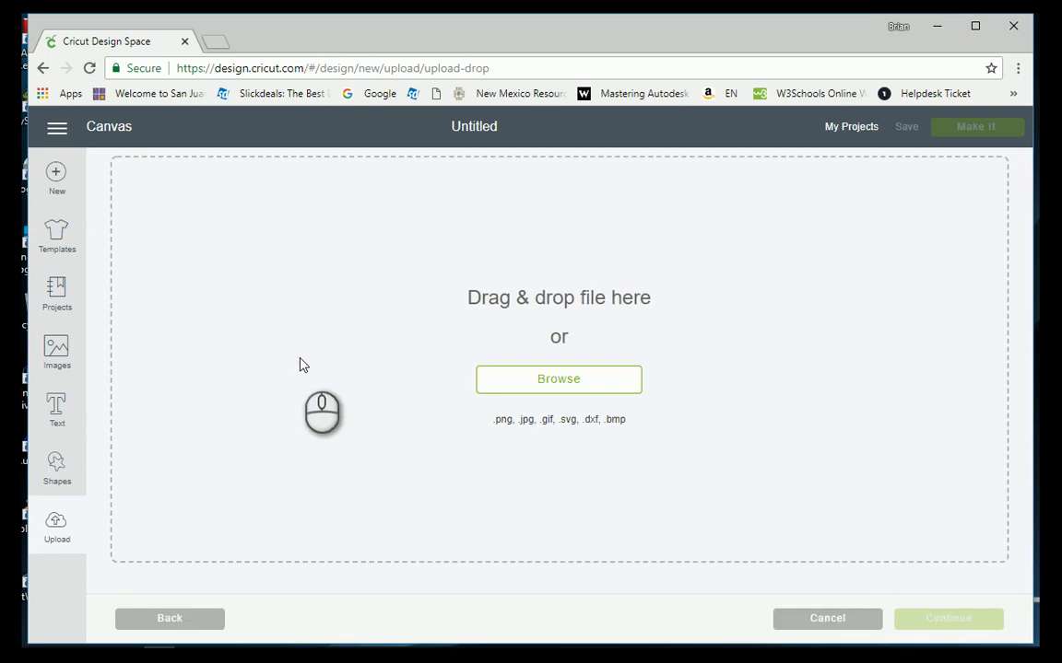
{"action": "left_click", "coordinate": [553, 374]}
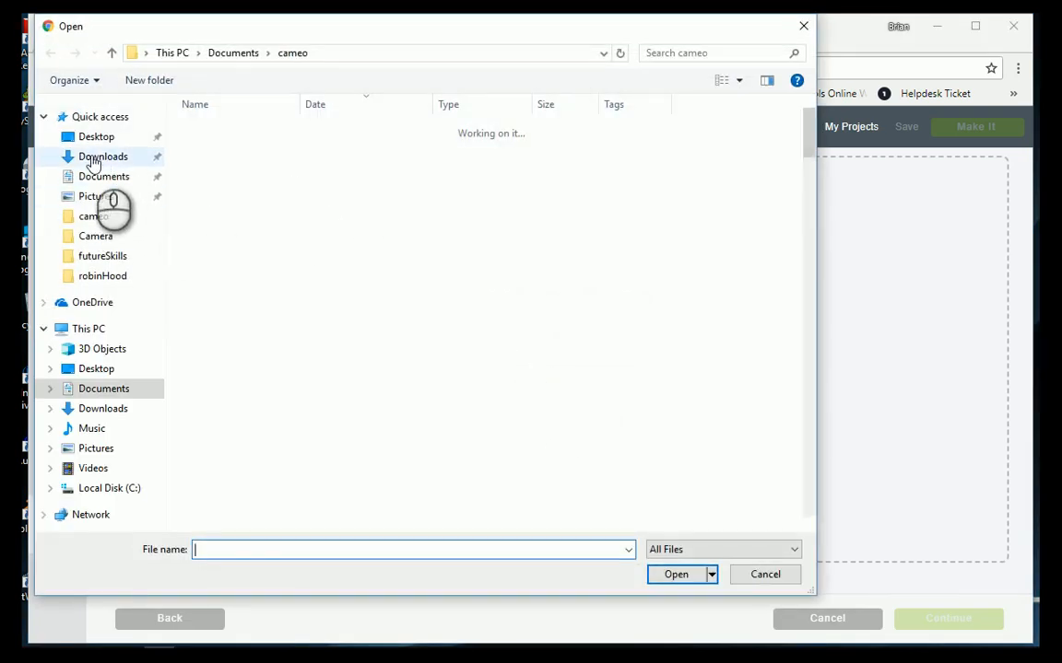
{"action": "left_click", "coordinate": [92, 137]}
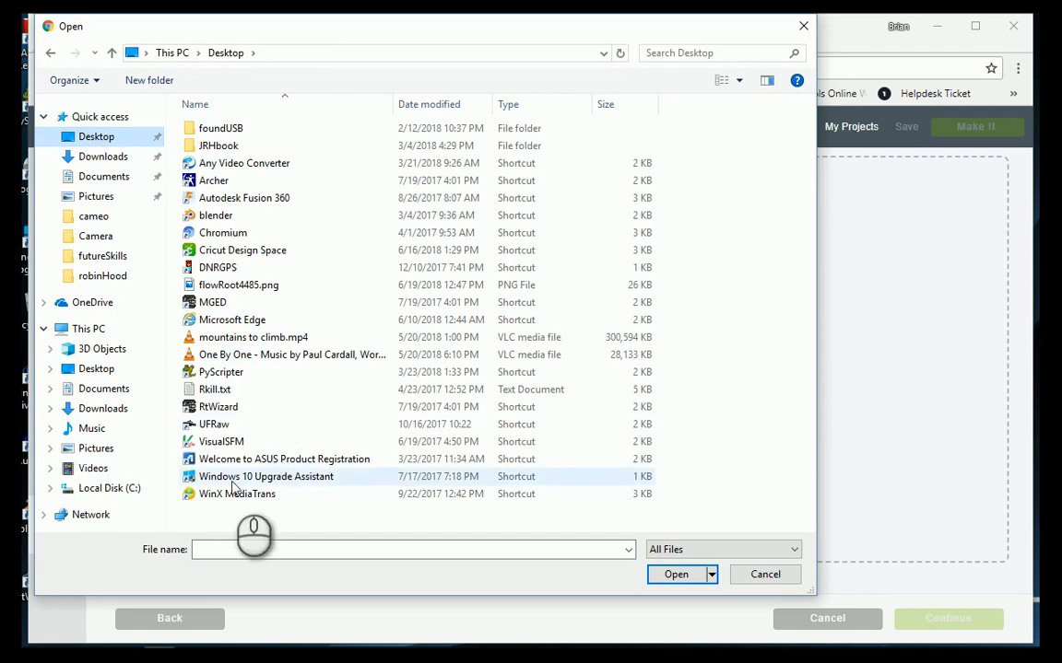
{"action": "left_click", "coordinate": [220, 287]}
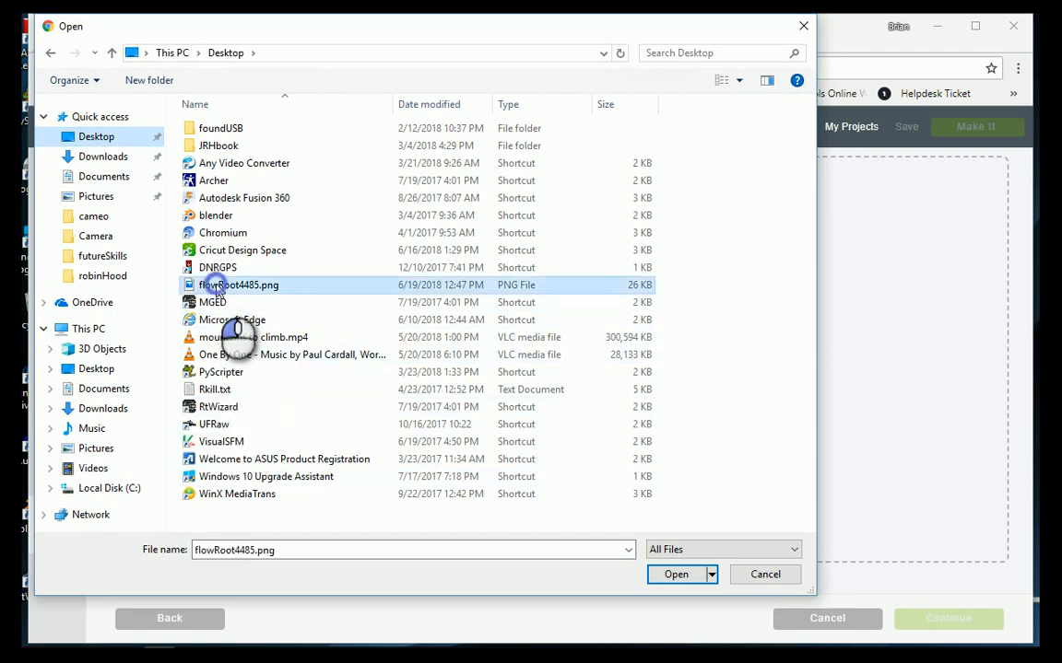
{"action": "double_click", "coordinate": [219, 287]}
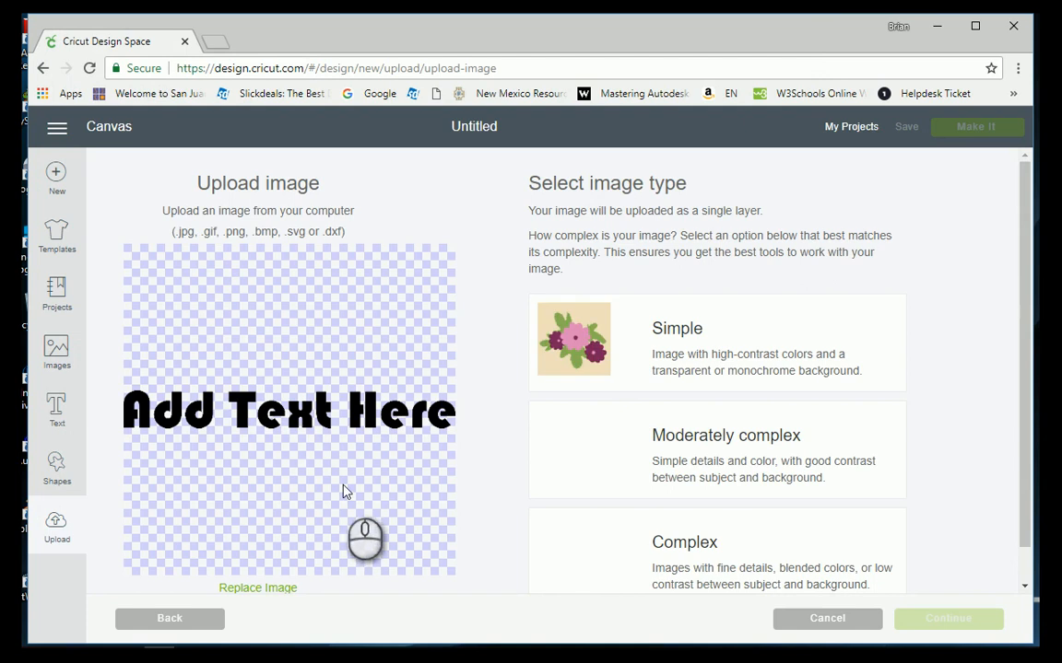
- Set the uploaded image's type to Simple, keep it without erasing anything, and save it as a cut image
{"action": "left_click", "coordinate": [677, 341]}
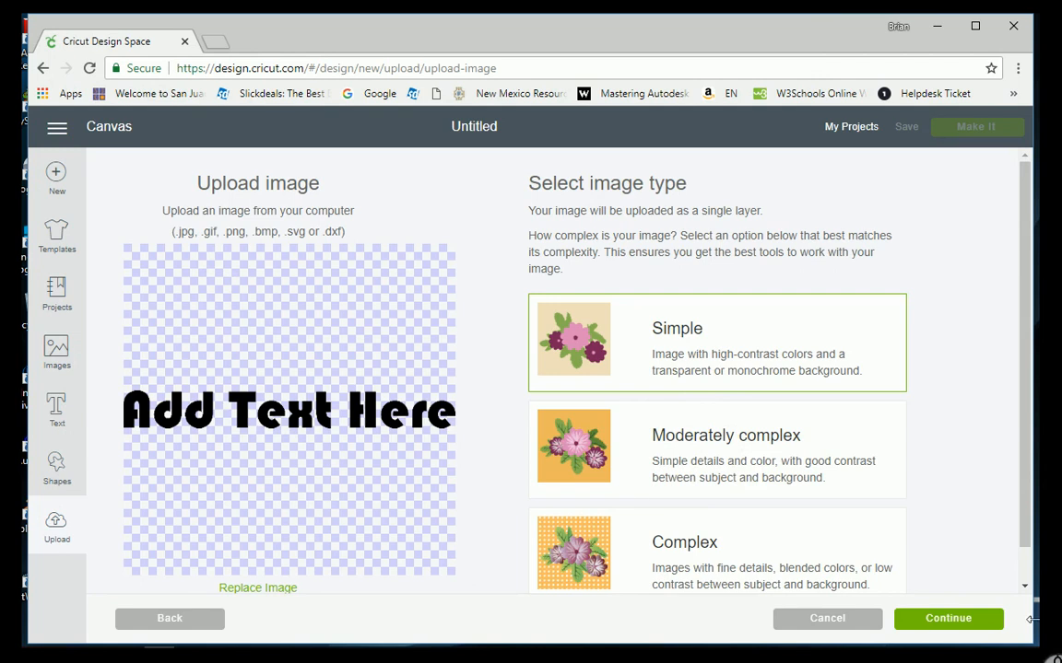
{"action": "left_click", "coordinate": [957, 618]}
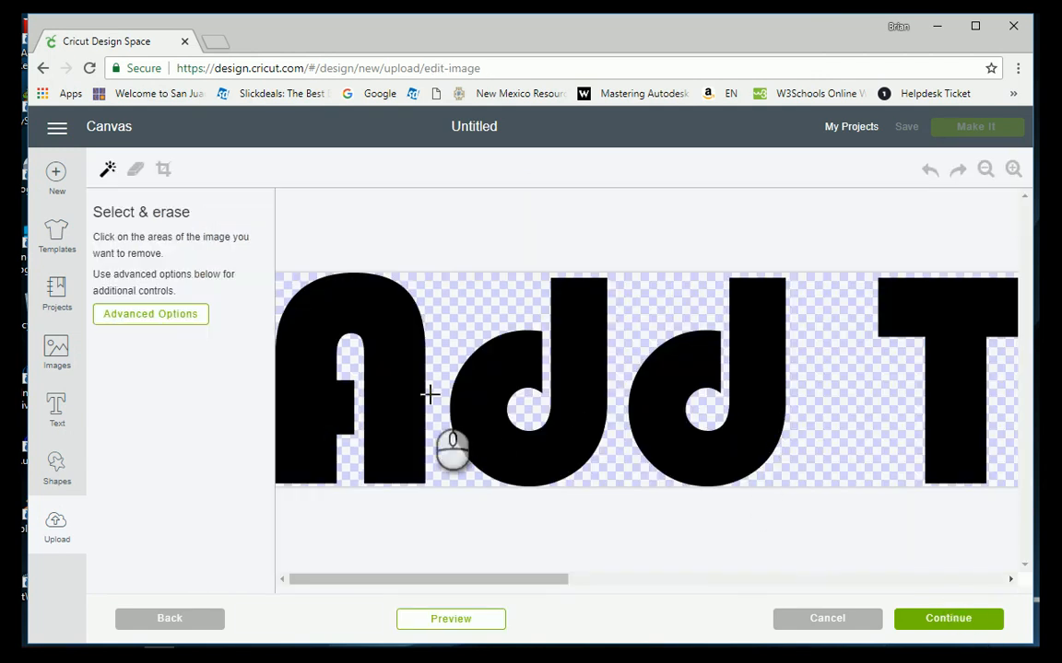
{"action": "left_click", "coordinate": [950, 621]}
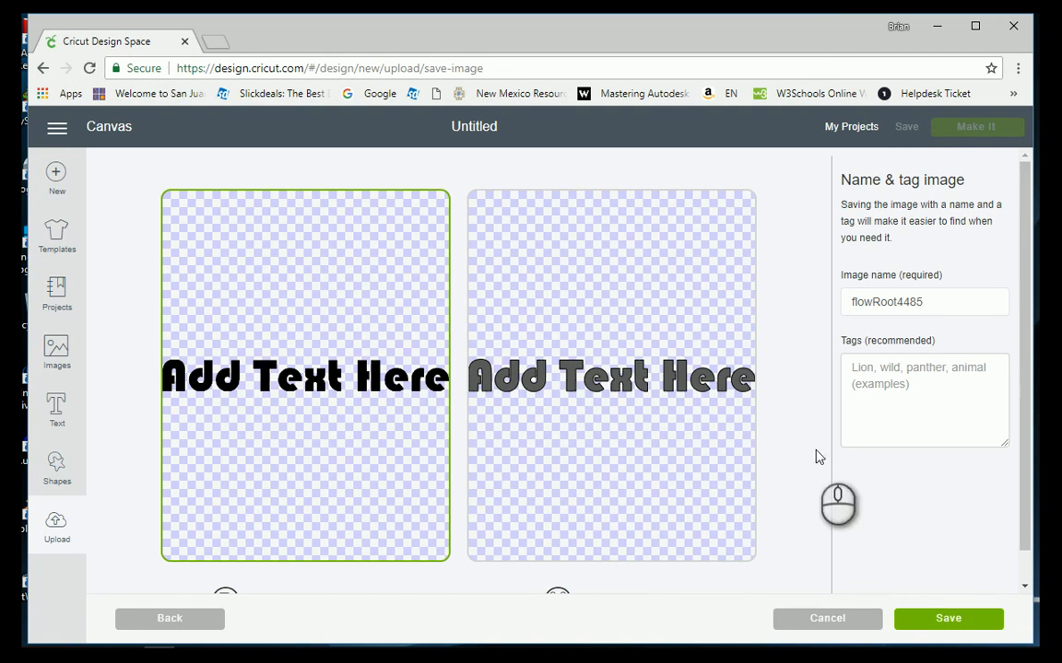
{"action": "scroll", "coordinate": [564, 493], "scroll_direction": "down", "scroll_amount": 1}
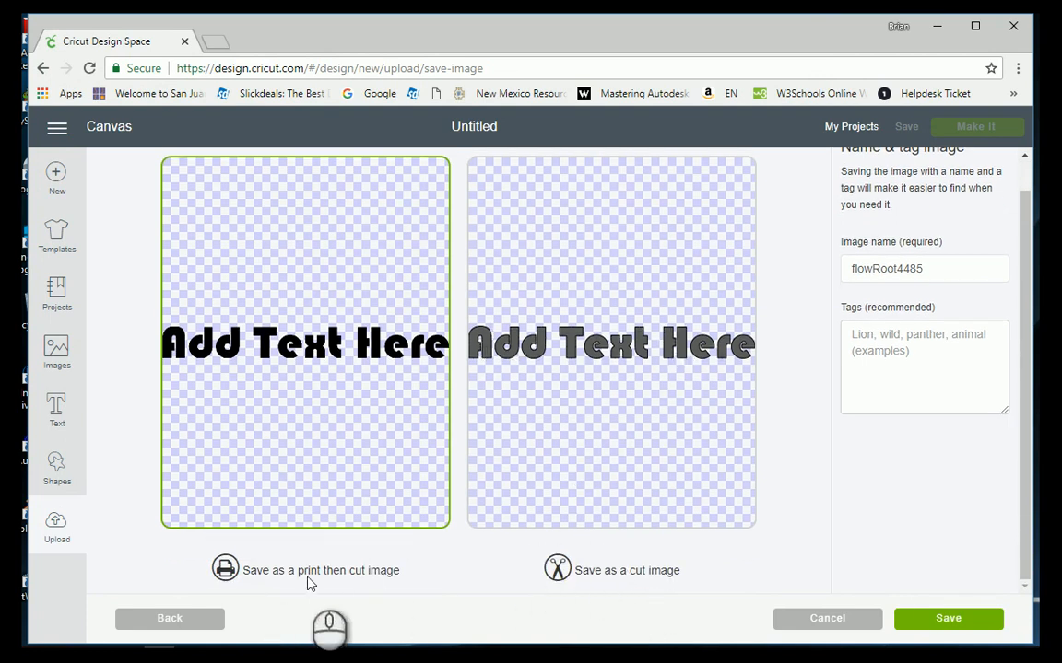
{"action": "left_click", "coordinate": [616, 465]}
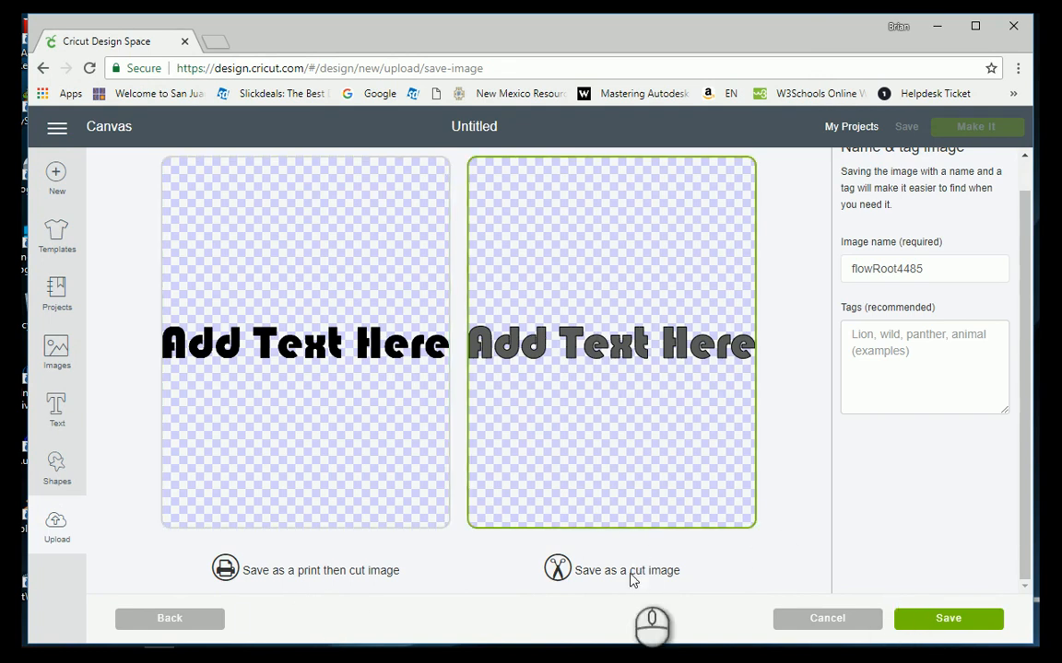
{"action": "left_click", "coordinate": [953, 626]}
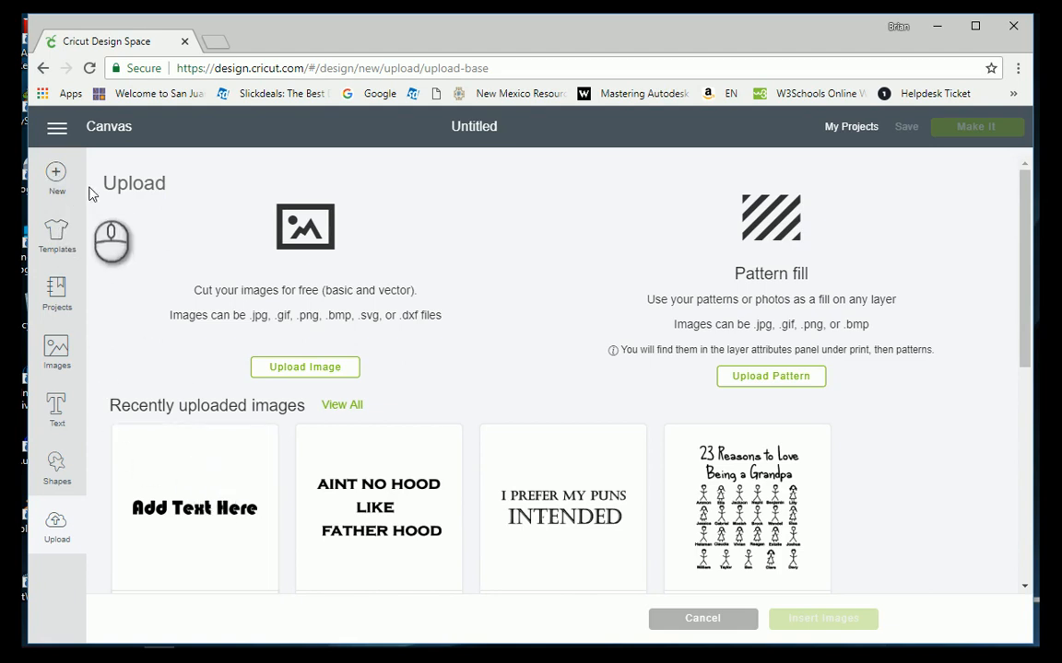
- On a new canvas, filter the image library to uploaded images and insert the "Add Text Here" image
{"action": "left_click", "coordinate": [57, 179]}
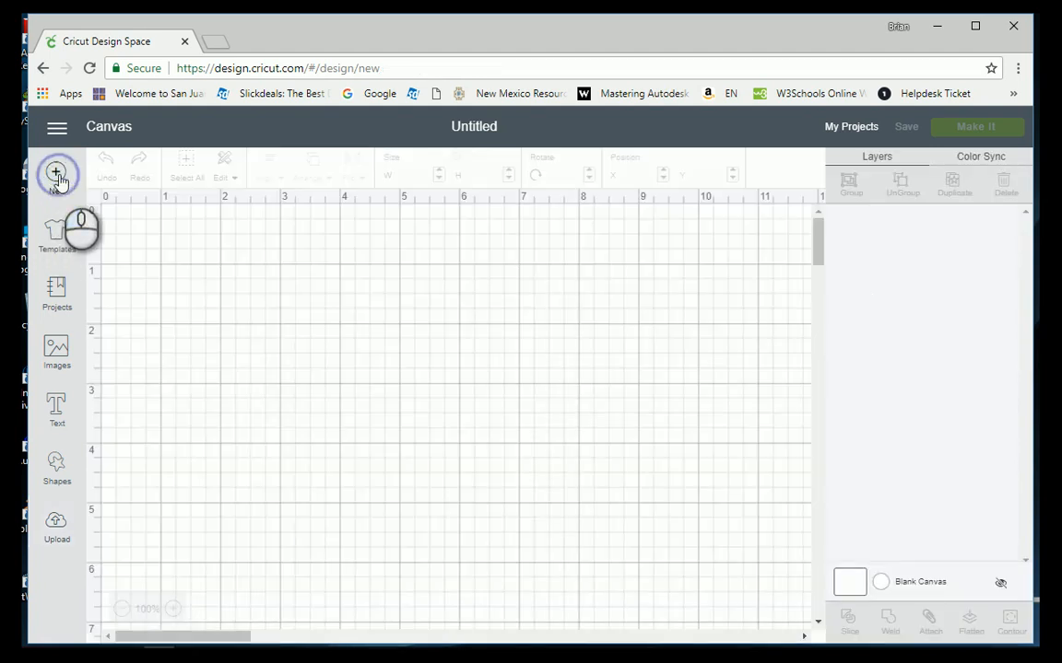
{"action": "left_click", "coordinate": [55, 360]}
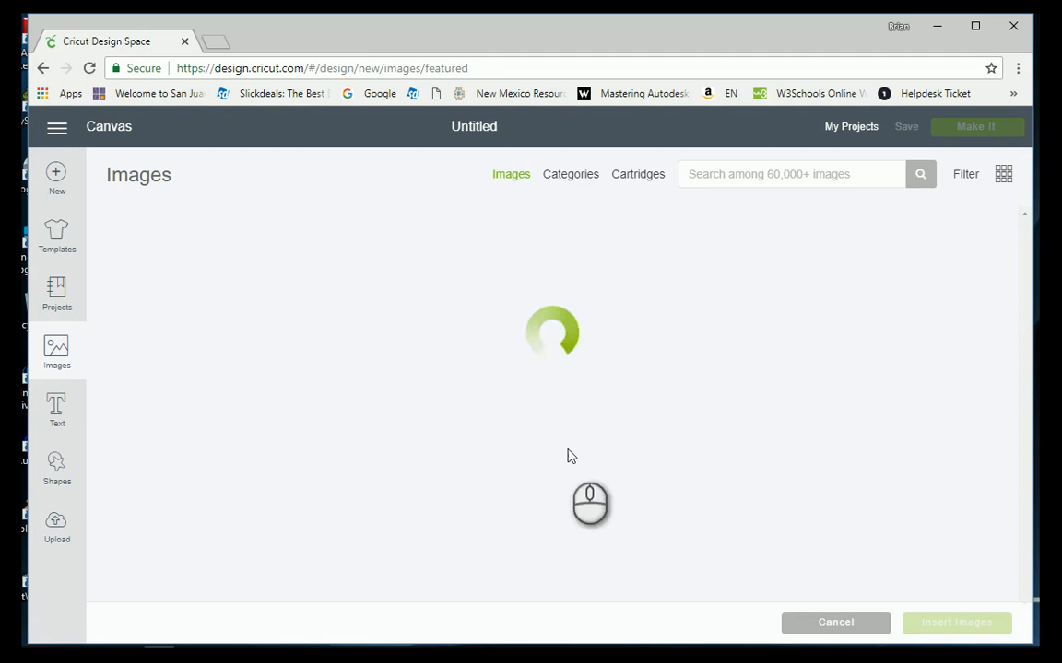
{"action": "left_click", "coordinate": [966, 177]}
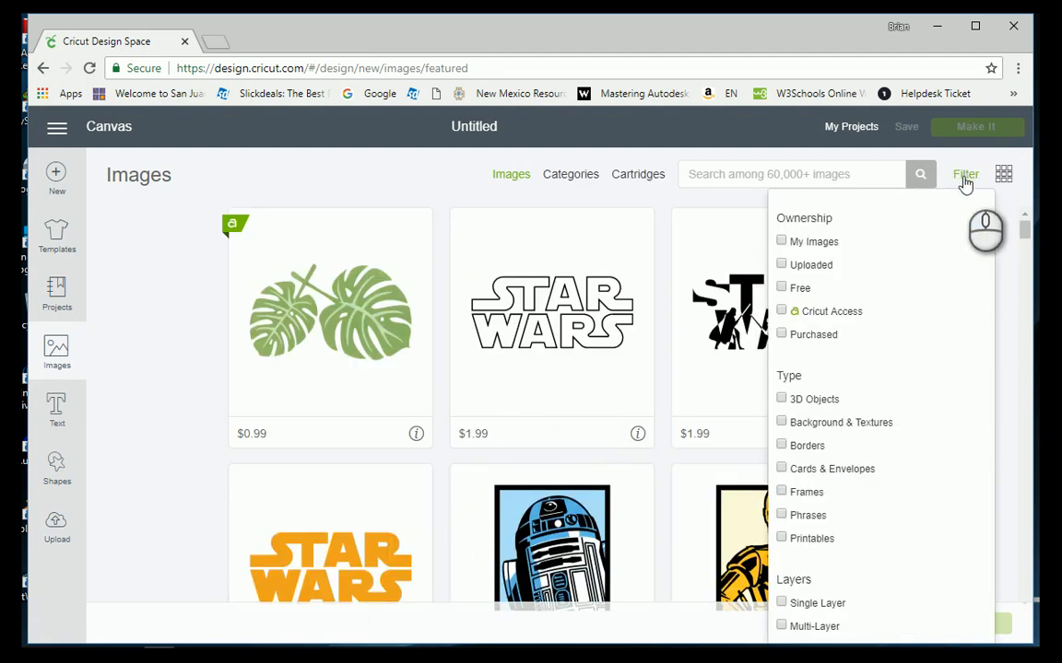
{"action": "left_click", "coordinate": [782, 265]}
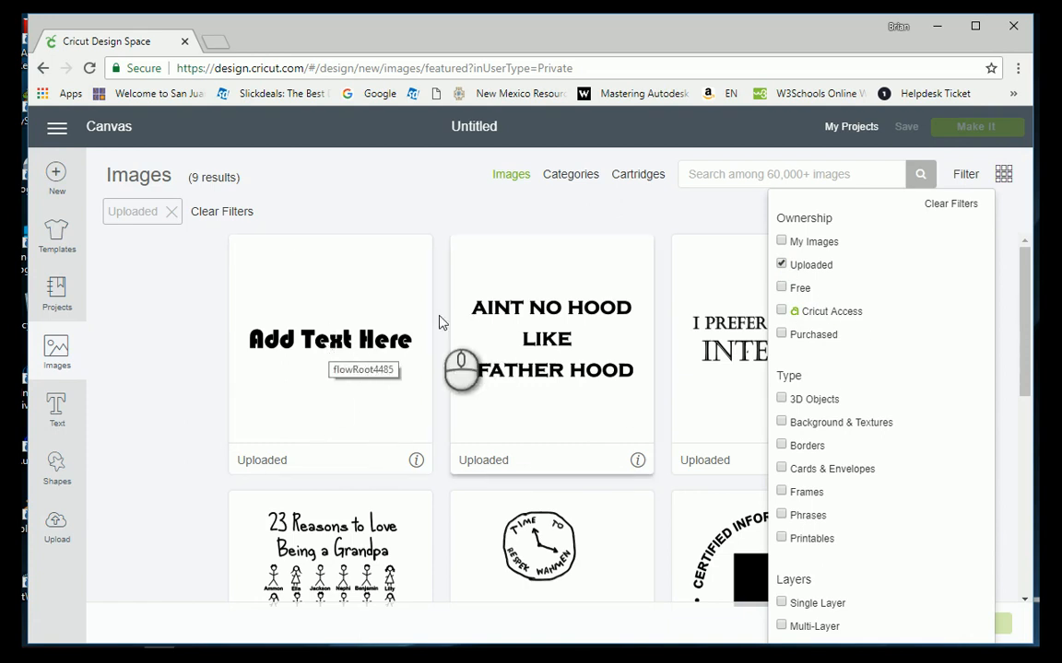
{"action": "left_click", "coordinate": [389, 328]}
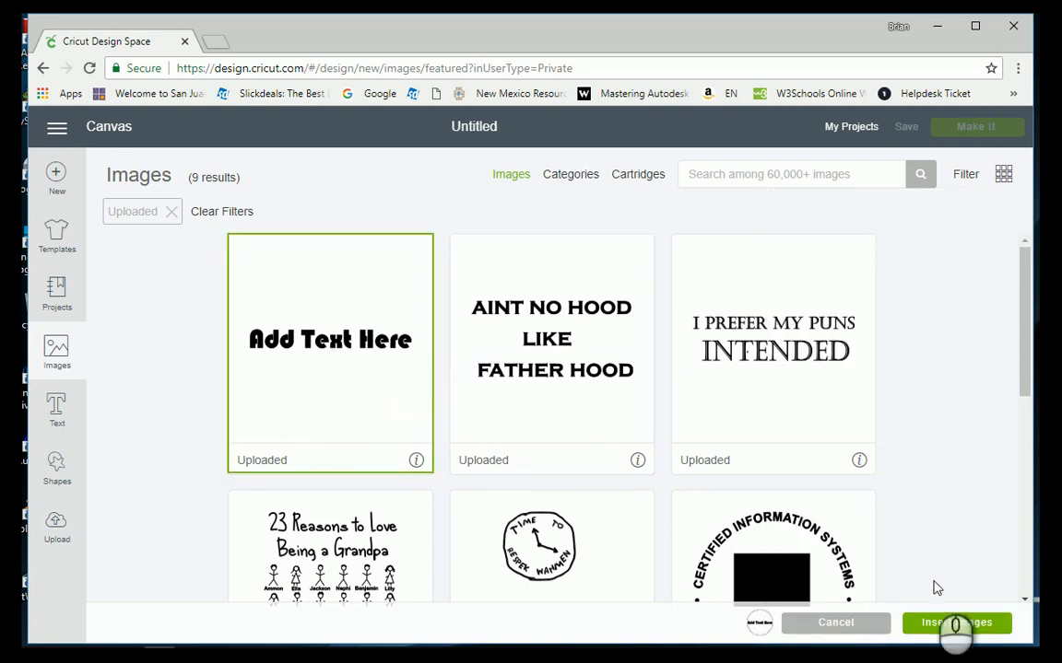
{"action": "left_click", "coordinate": [946, 629]}
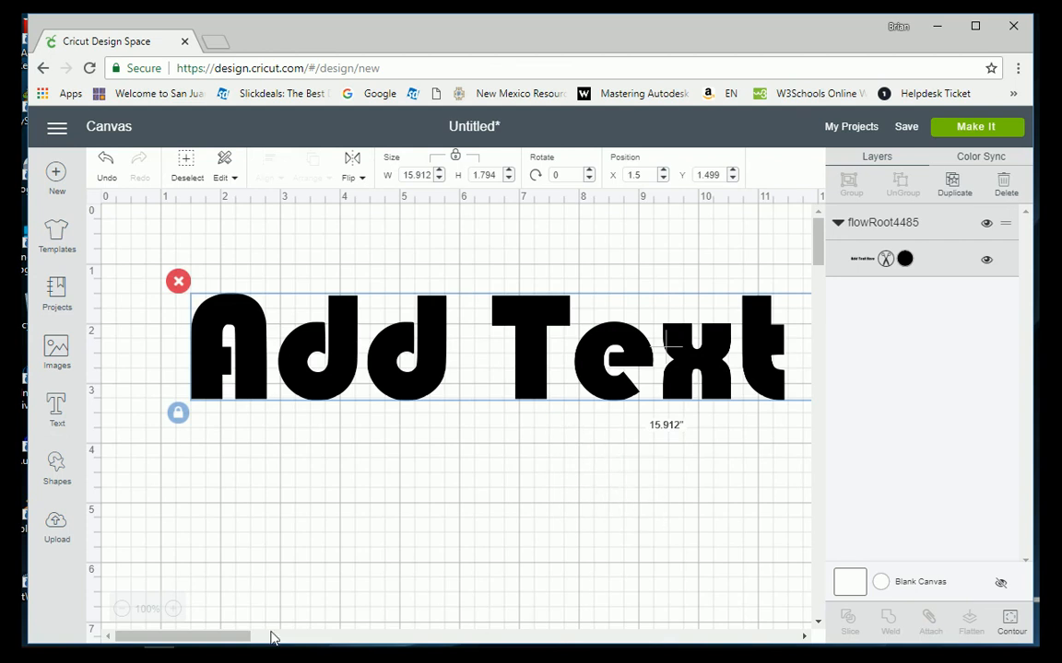
- Resize the "Add Text Here" image to 8 inches wide and position it at X 0.25 and Y 0.25
{"action": "left_click", "coordinate": [404, 173]}
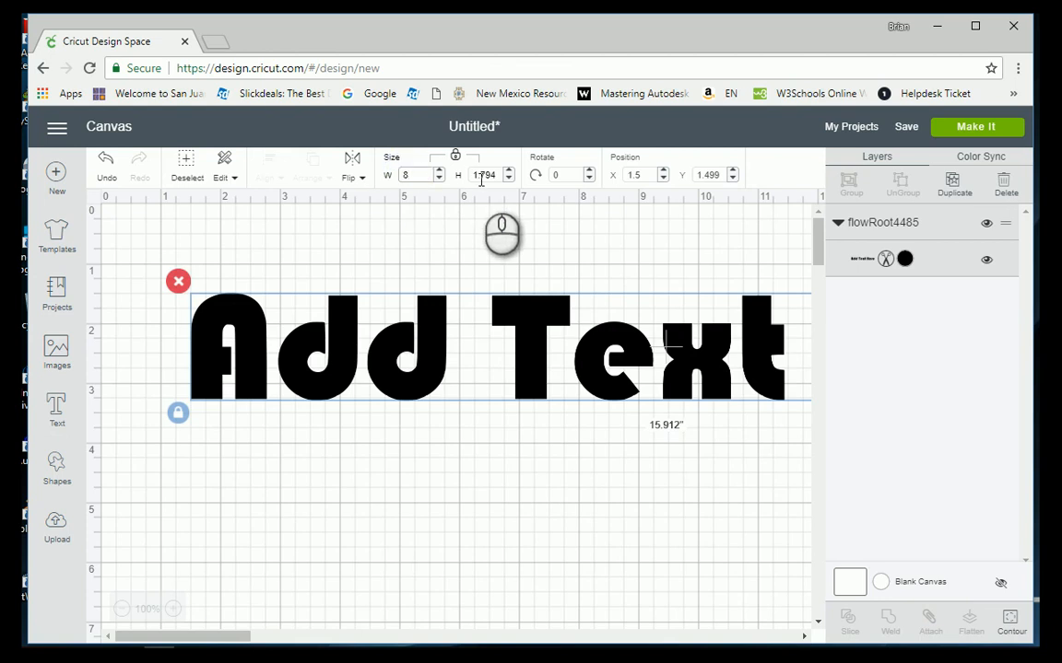
{"action": "left_click", "coordinate": [481, 175]}
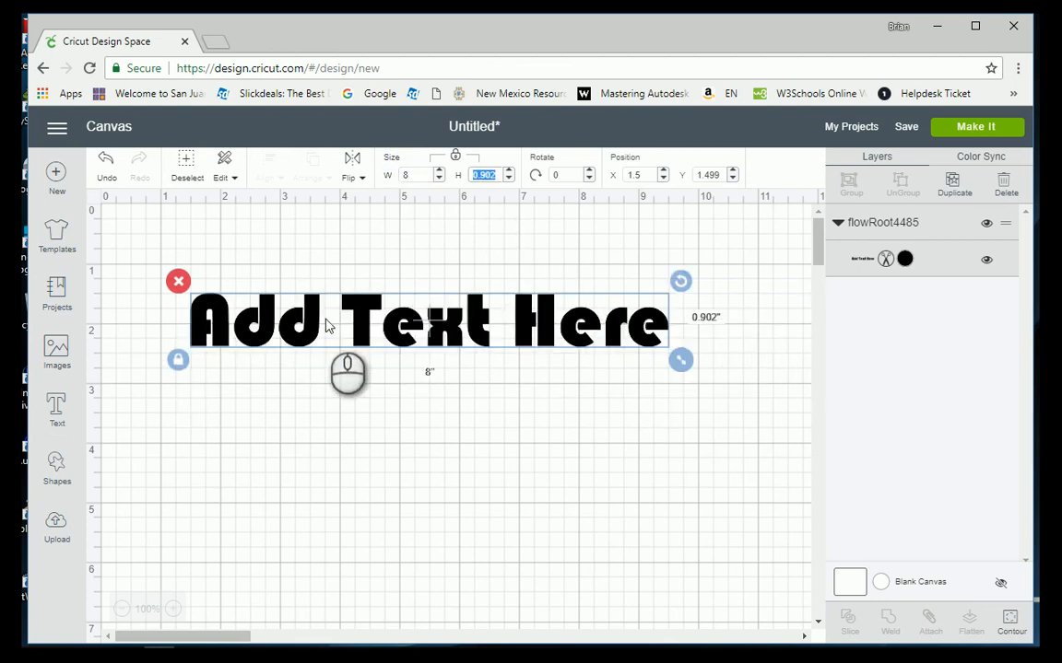
{"action": "left_click", "coordinate": [653, 175]}
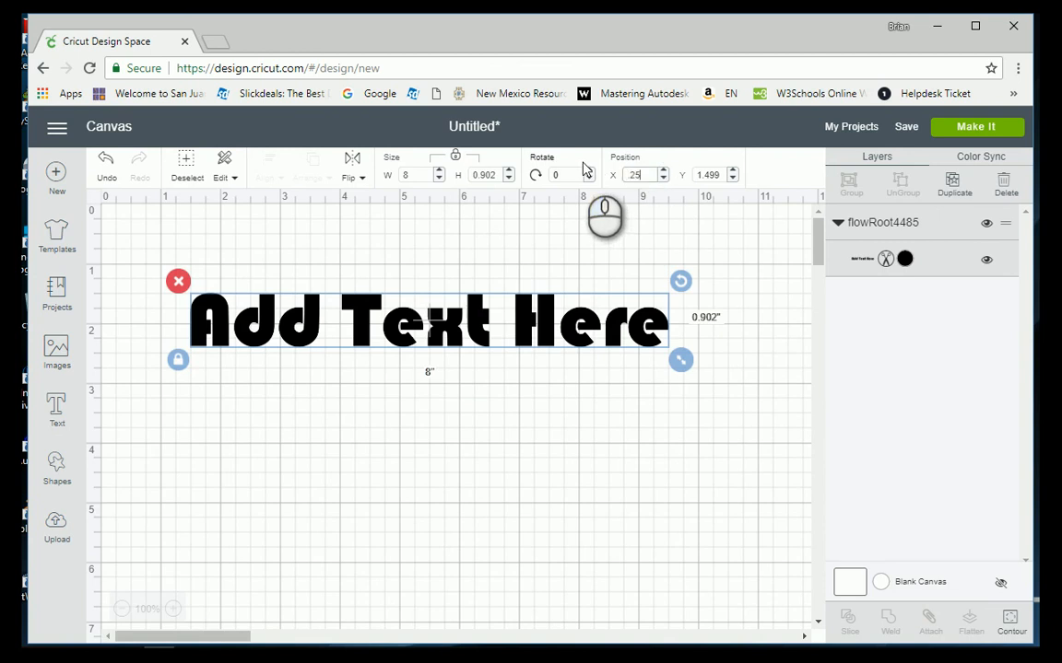
{"action": "type", "text": ".25"}
{"action": "key", "text": "Tab"}
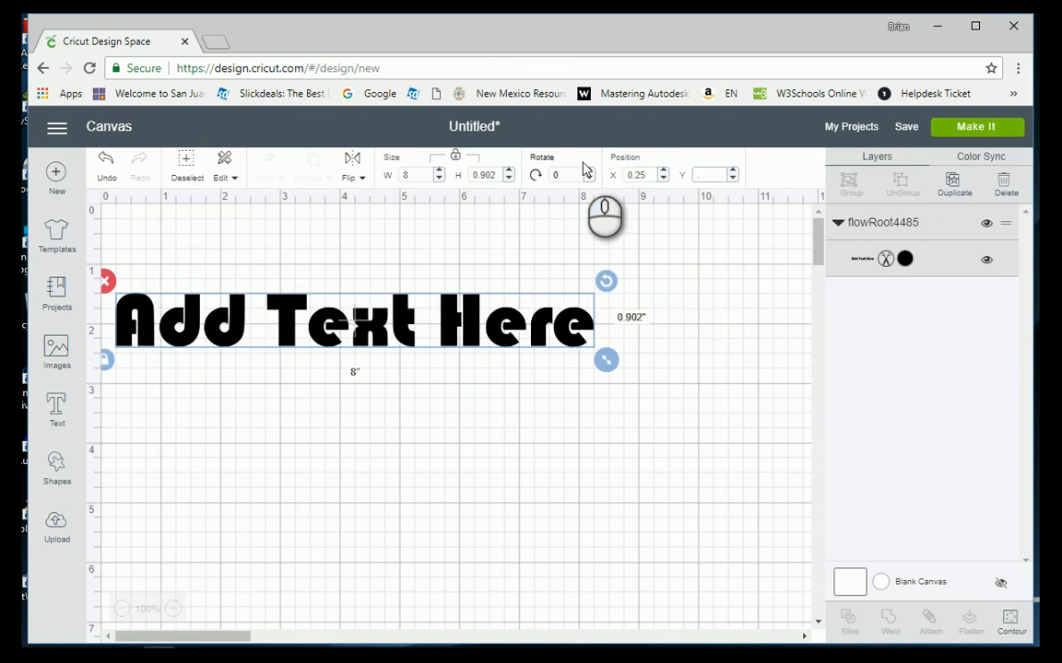
{"action": "type", "text": ".25"}
{"action": "key", "text": "Return"}
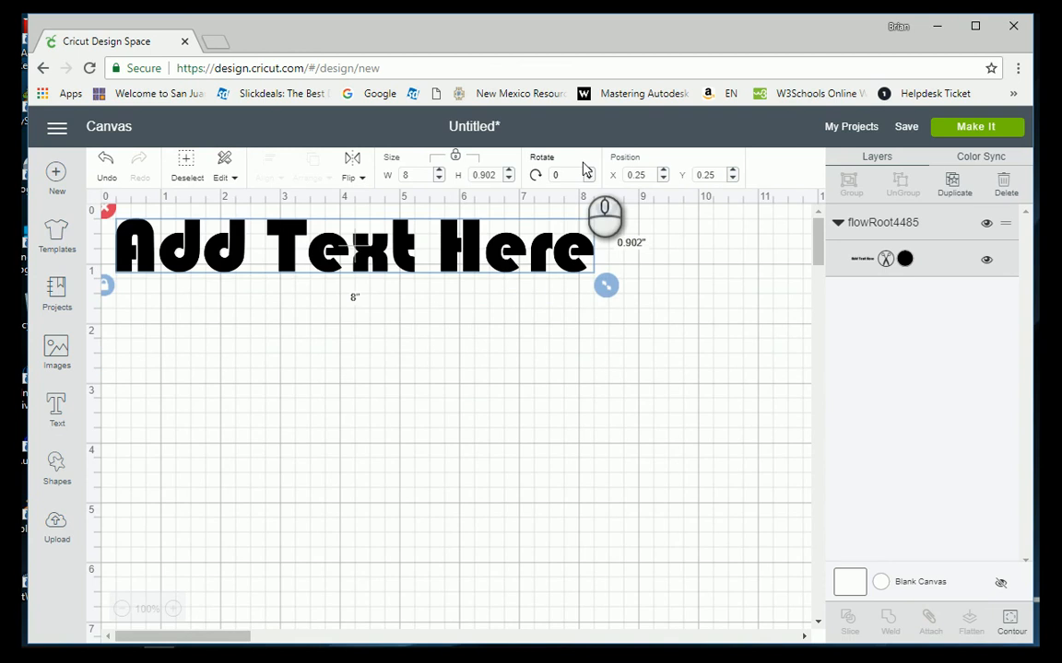
- Send the design to mat preparation, turn on Mirror for the cut, and continue to the machine connection stage
{"action": "left_click", "coordinate": [971, 129]}
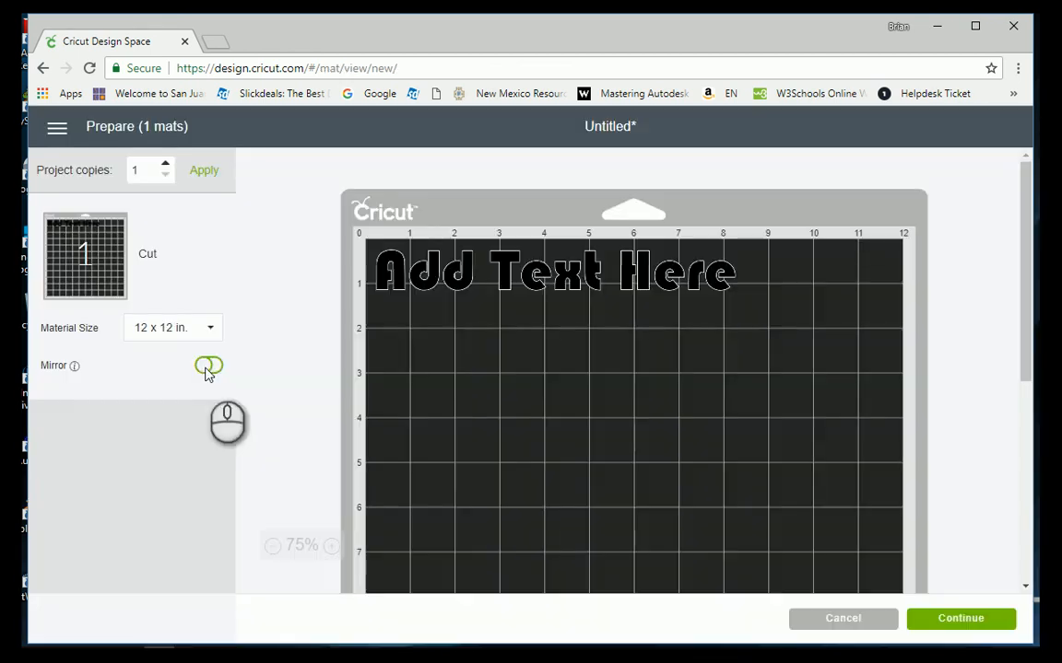
{"action": "left_click", "coordinate": [208, 367]}
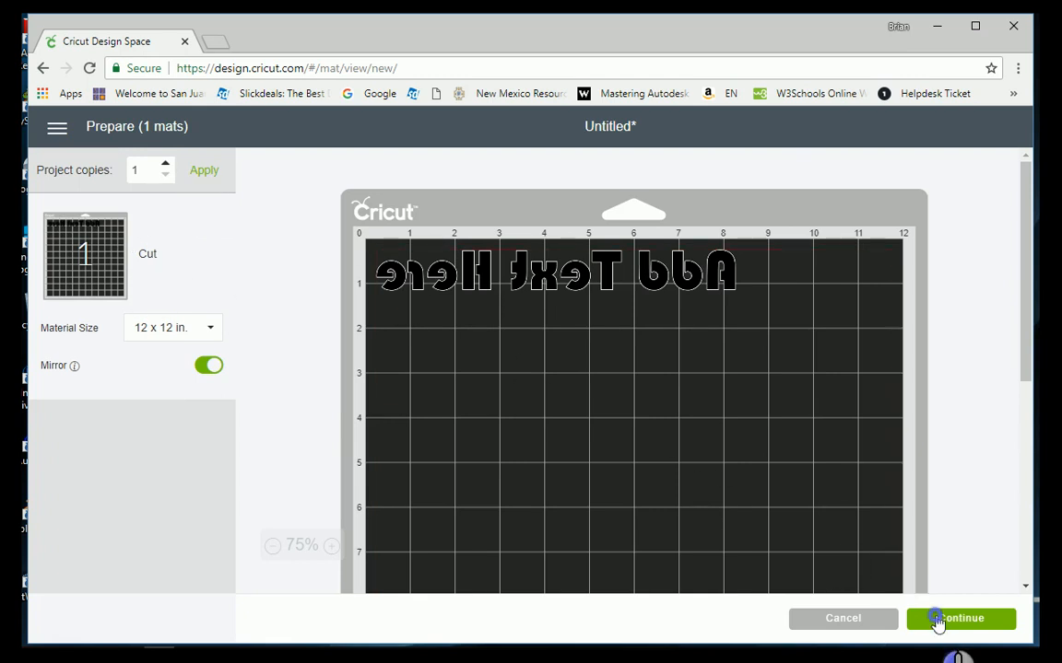
{"action": "left_click", "coordinate": [937, 621]}
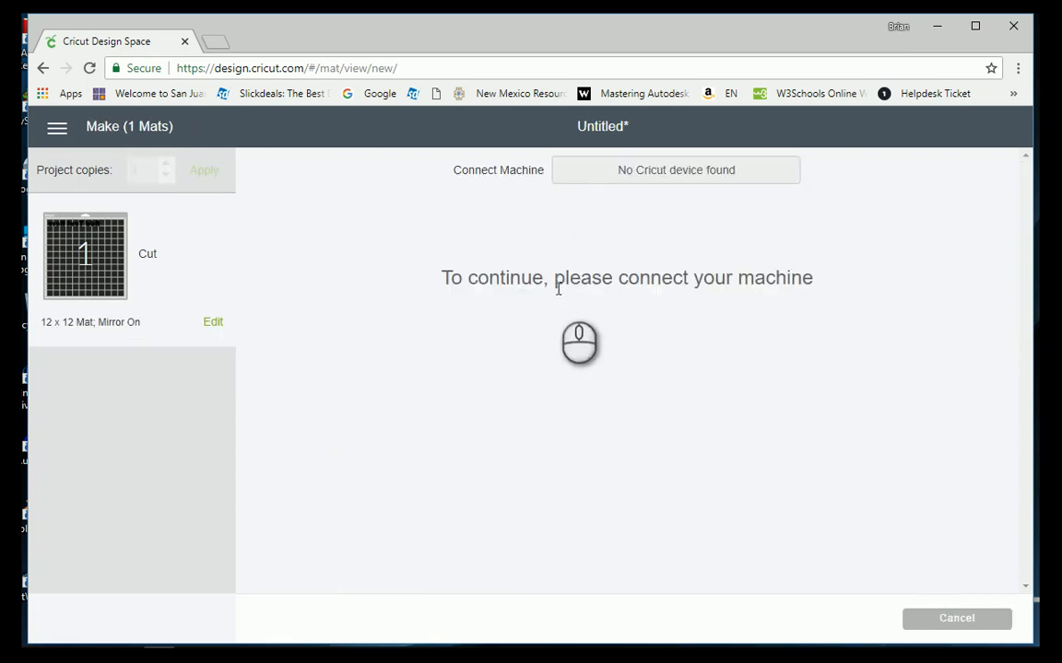
- Cancel the cut, return to the home page, and look over the saved projects
{"action": "left_click", "coordinate": [57, 132]}
{"action": "left_click", "coordinate": [64, 175]}
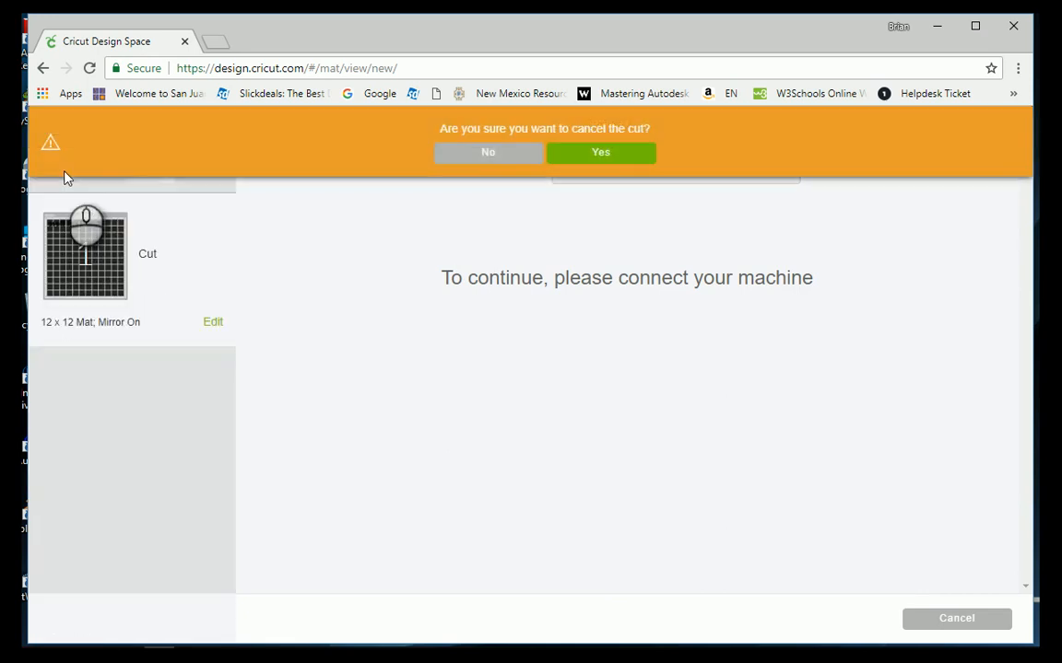
{"action": "left_click", "coordinate": [583, 148]}
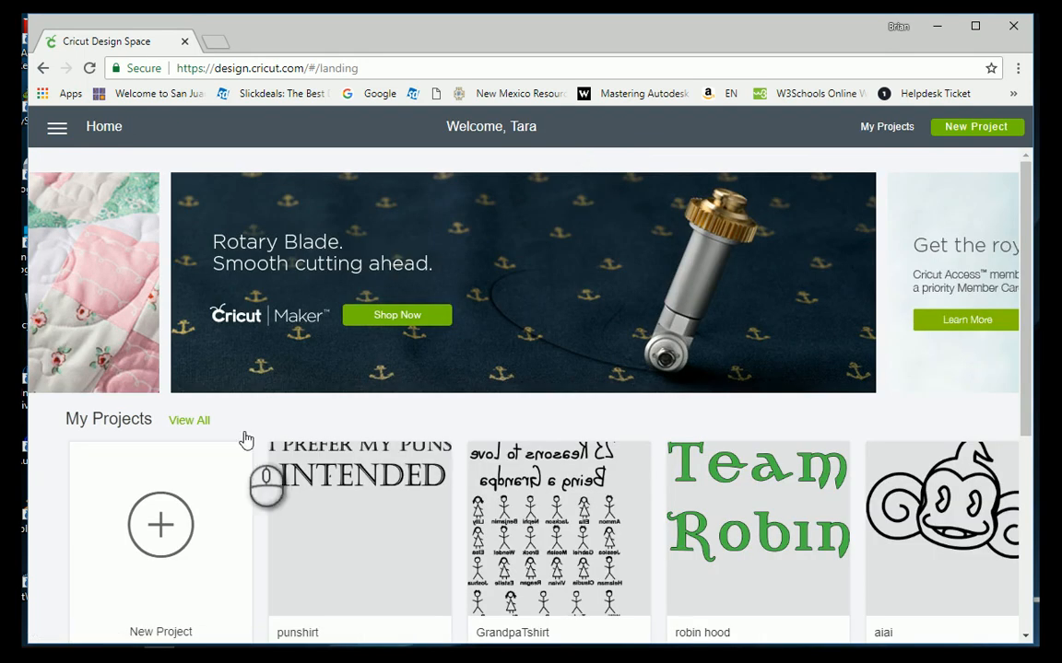
{"action": "scroll", "coordinate": [368, 512], "scroll_direction": "down", "scroll_amount": 3}
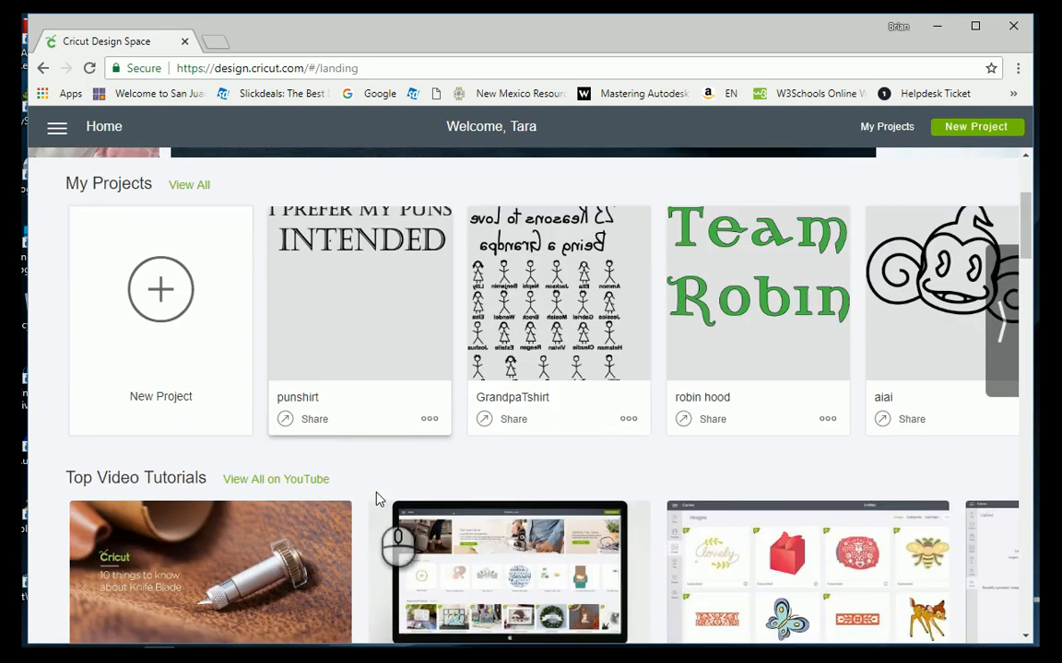
{"action": "scroll", "coordinate": [386, 490], "scroll_direction": "up", "scroll_amount": 3}
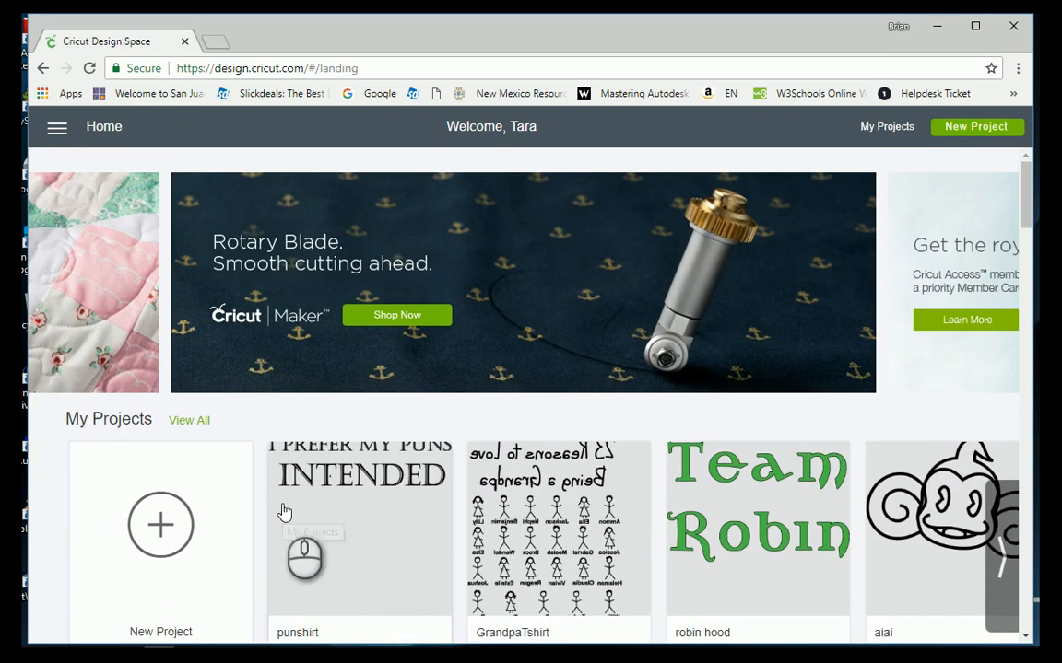